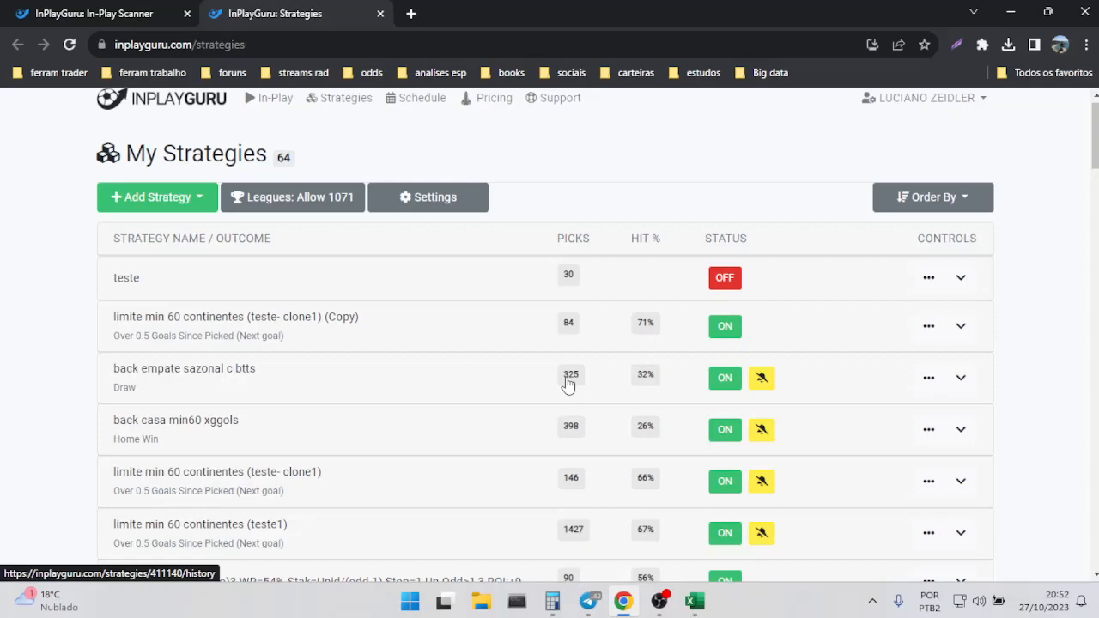
# Open the picks history of the "back empate sazonal c btts" strategy in a new browser tab and switch to it.
pyautogui.rightClick(567, 384)
pyautogui.click(618, 387)
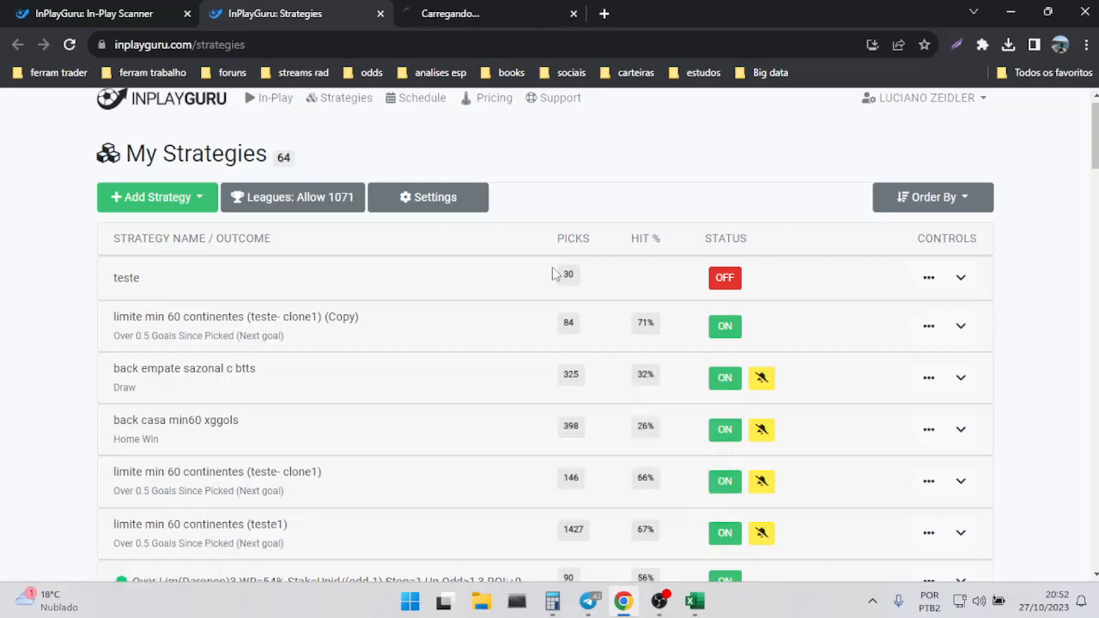
pyautogui.click(466, 12)
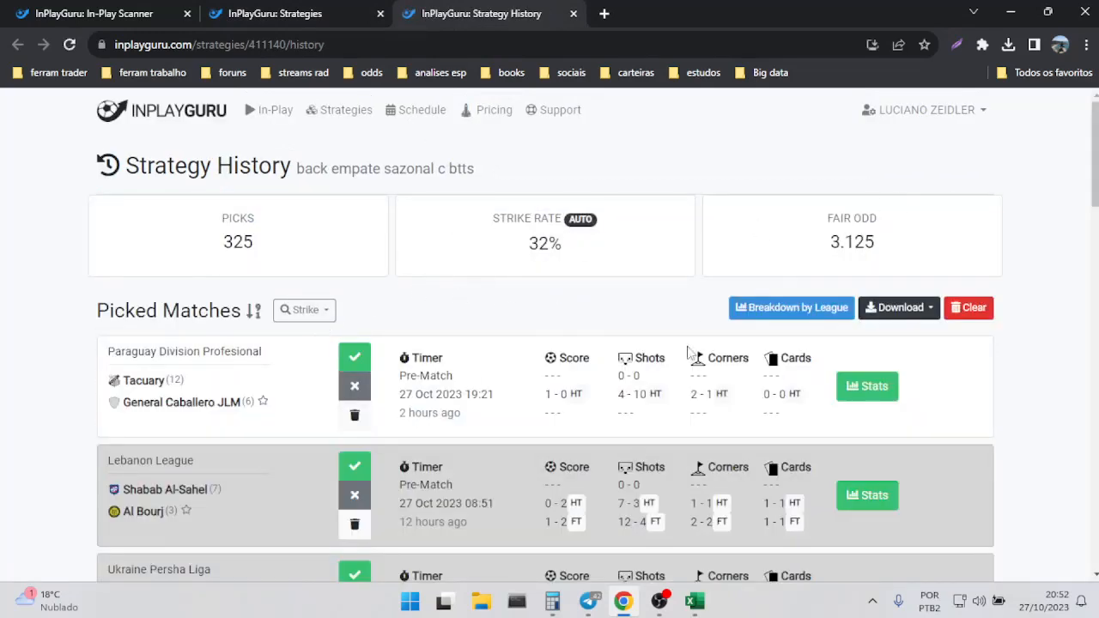
# Request an Excel download of the strategy's picked matches and dismiss the file preparation notice.
pyautogui.moveTo(579, 243)
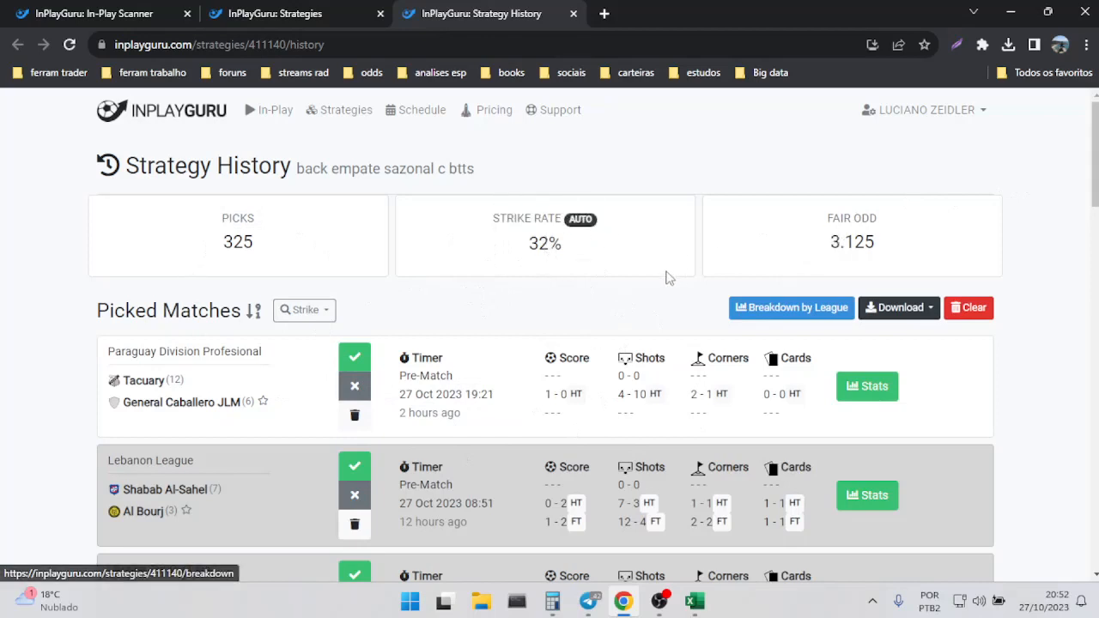
pyautogui.click(917, 313)
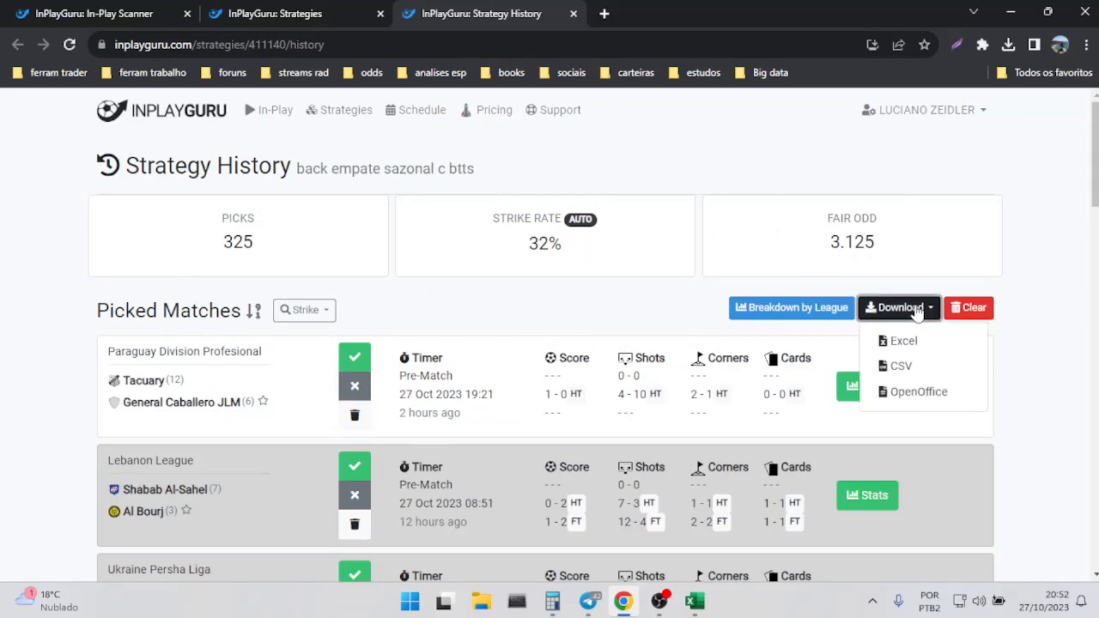
pyautogui.click(905, 343)
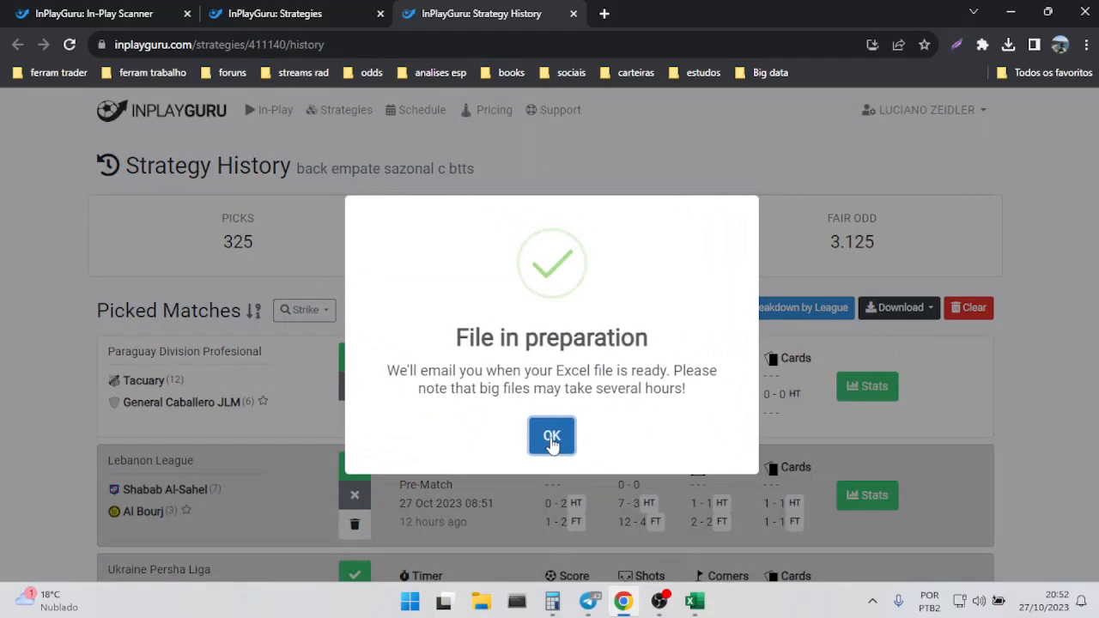
pyautogui.click(552, 437)
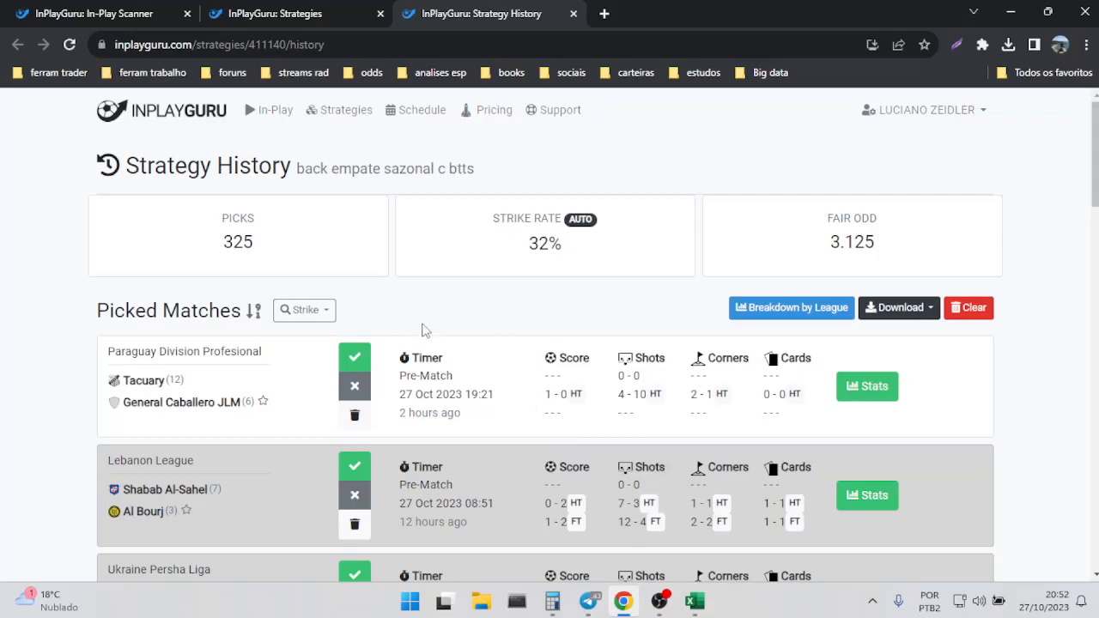
# Examine the strategy's picks figure, and view the Tacuary match in the In-Play scanner.
pyautogui.moveTo(238, 248)
pyautogui.moveTo(279, 239)
pyautogui.moveTo(271, 257)
pyautogui.moveTo(352, 251)
pyautogui.click(86, 14)
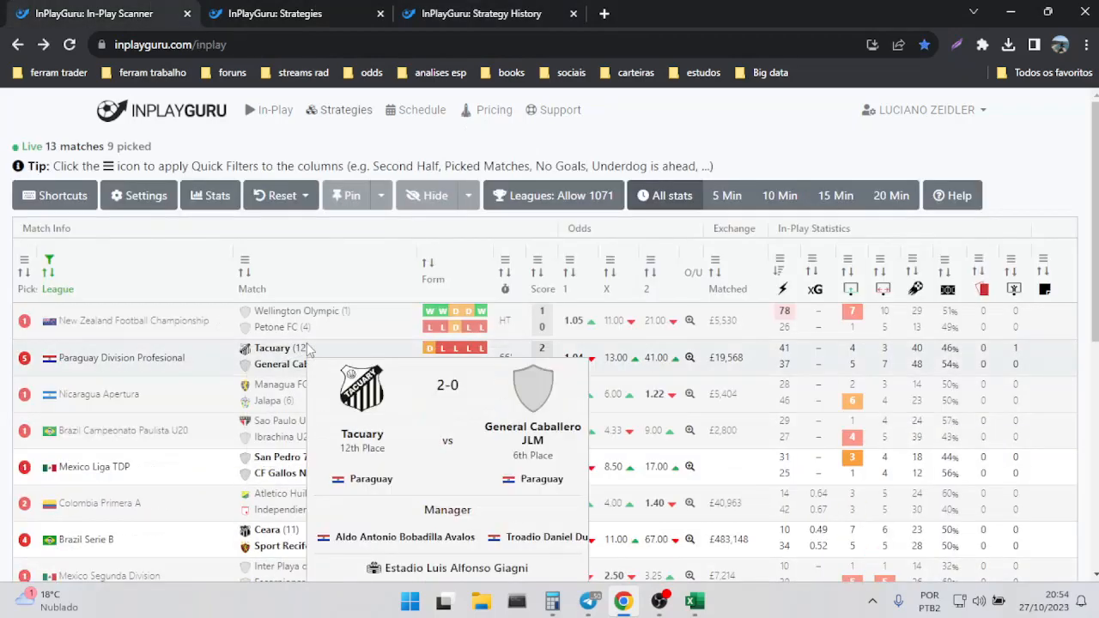
pyautogui.moveTo(398, 322)
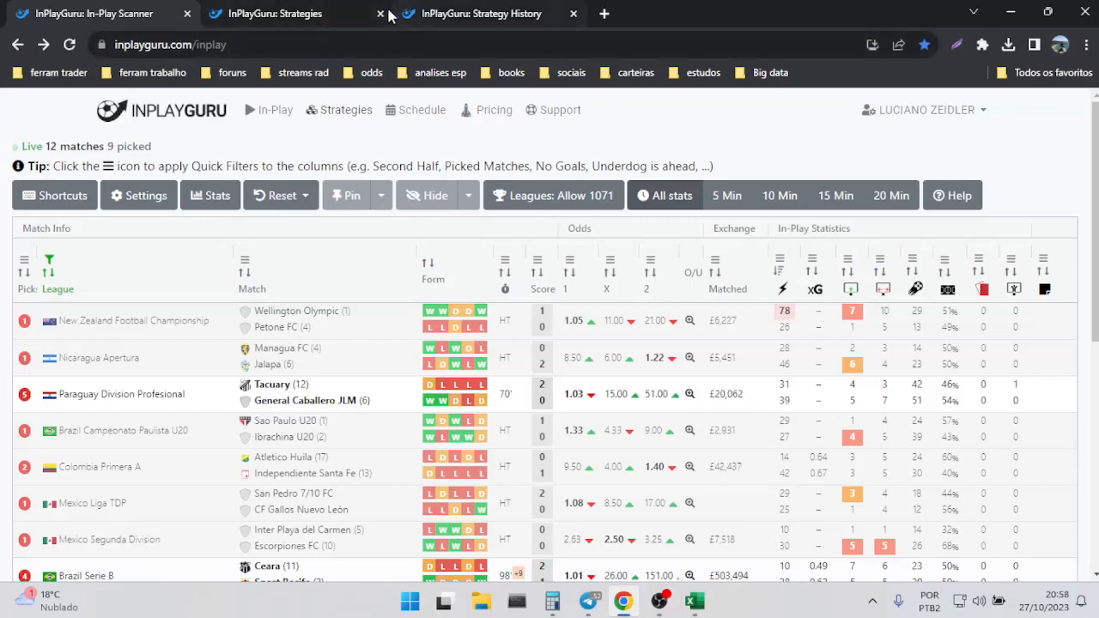
# Review the whole list of saved strategies, comparing their names, pick counts and hit percentages.
pyautogui.click(300, 11)
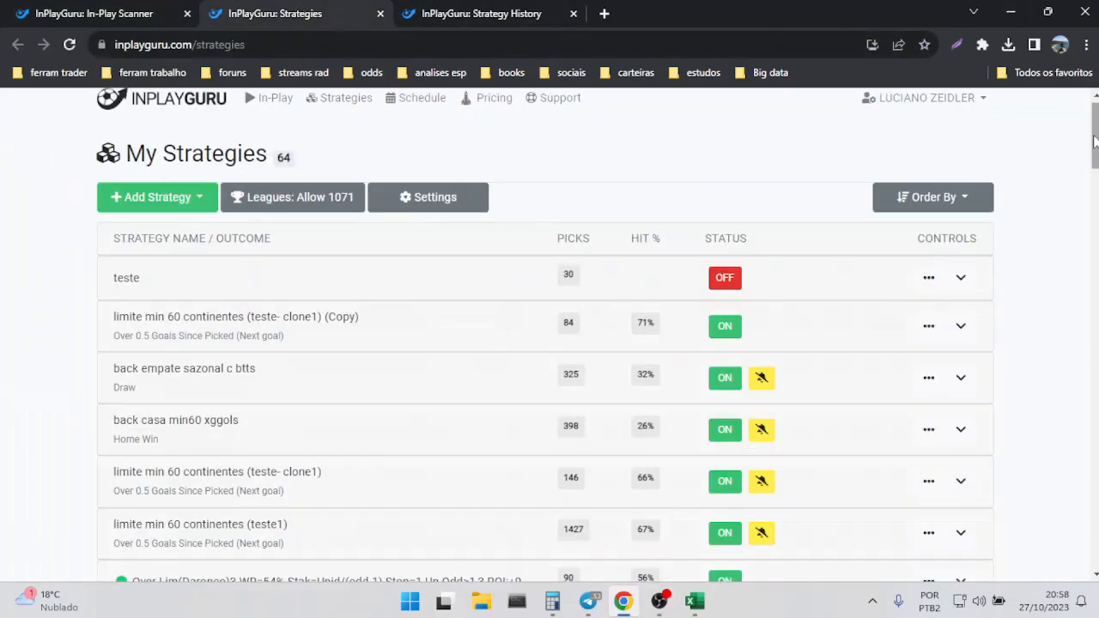
pyautogui.scroll(-1, 403, 309)
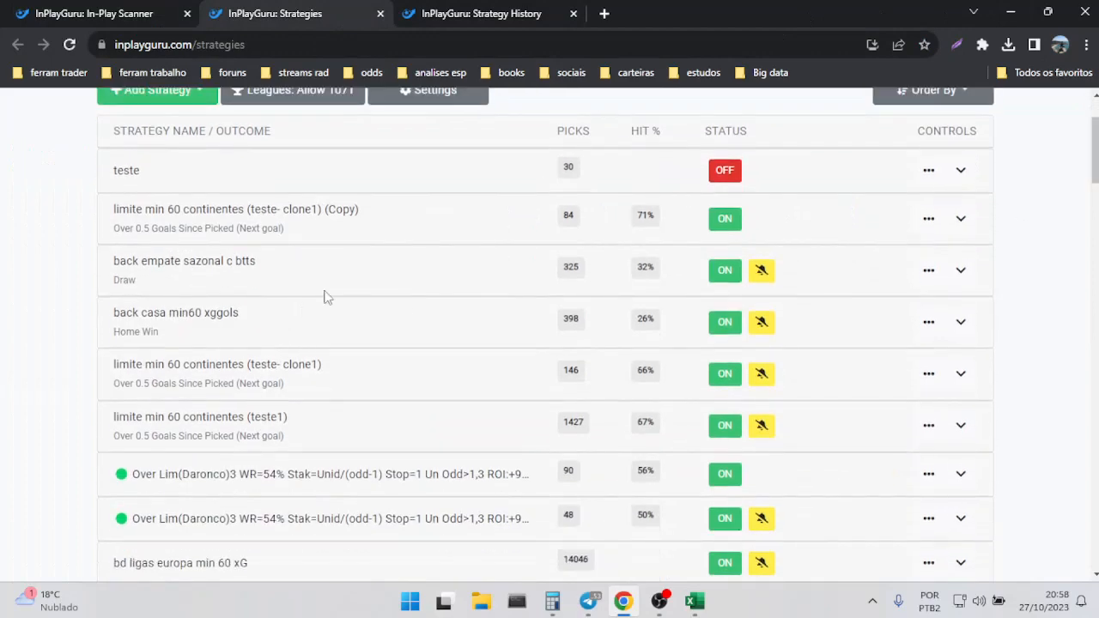
pyautogui.moveTo(1095, 142); pyautogui.dragTo(1068, 484)
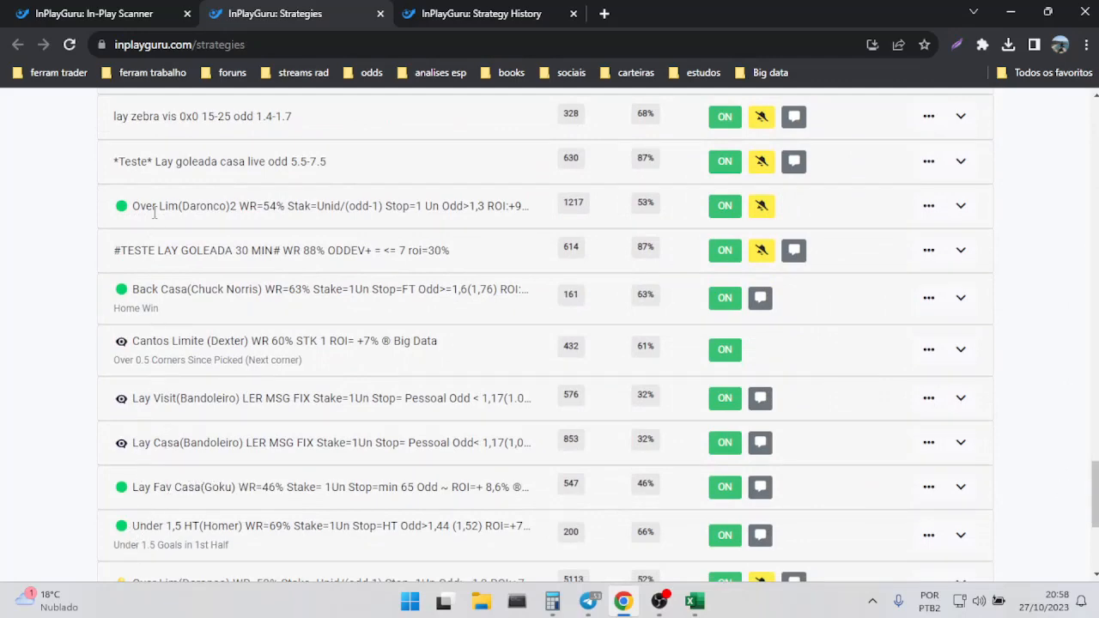
pyautogui.moveTo(1095, 481); pyautogui.dragTo(1098, 161)
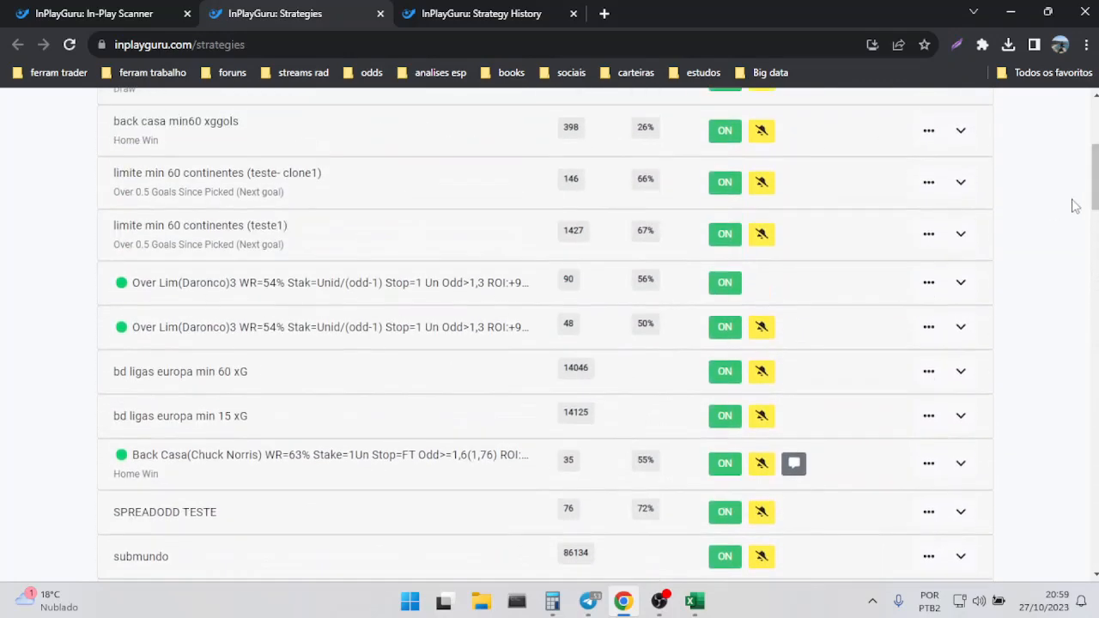
pyautogui.scroll(-1, 1095, 187)
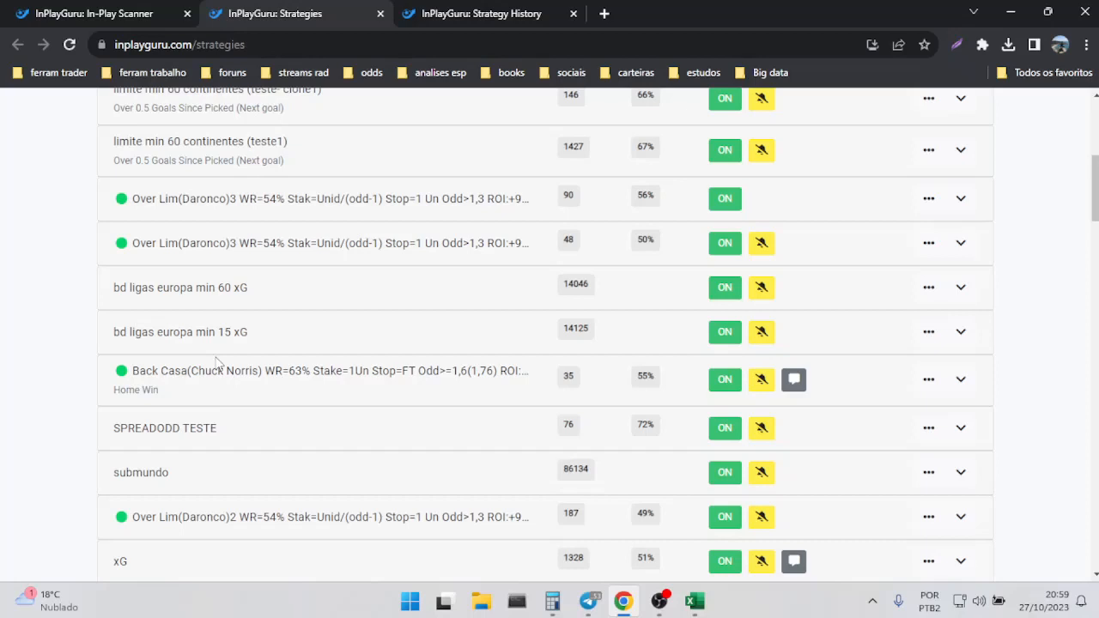
pyautogui.scroll(3, 1096, 129)
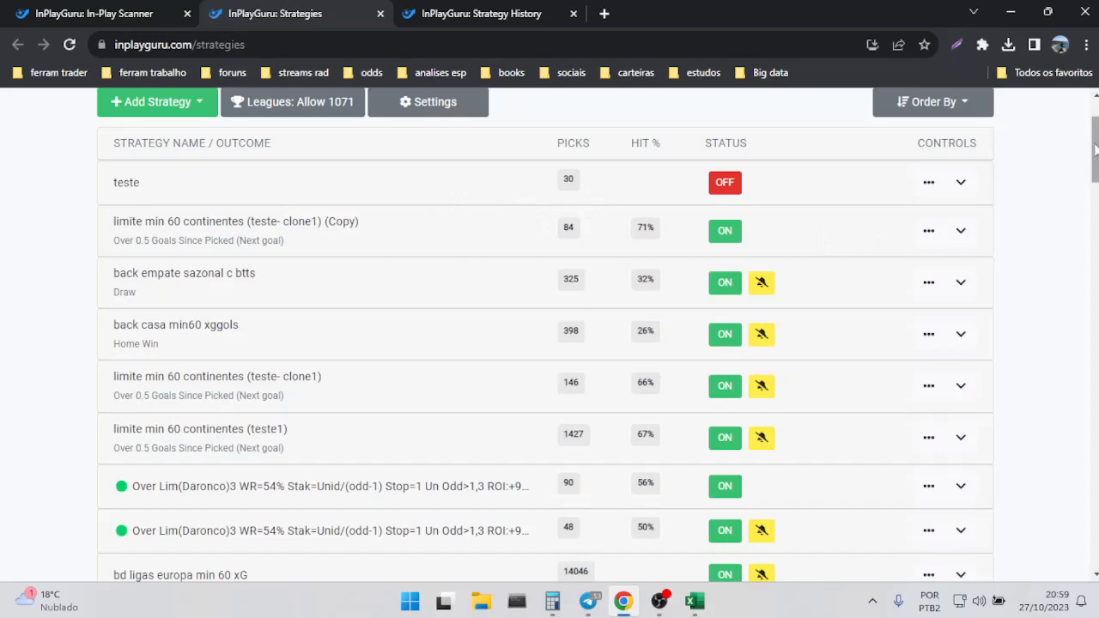
pyautogui.moveTo(1096, 149); pyautogui.dragTo(1097, 485)
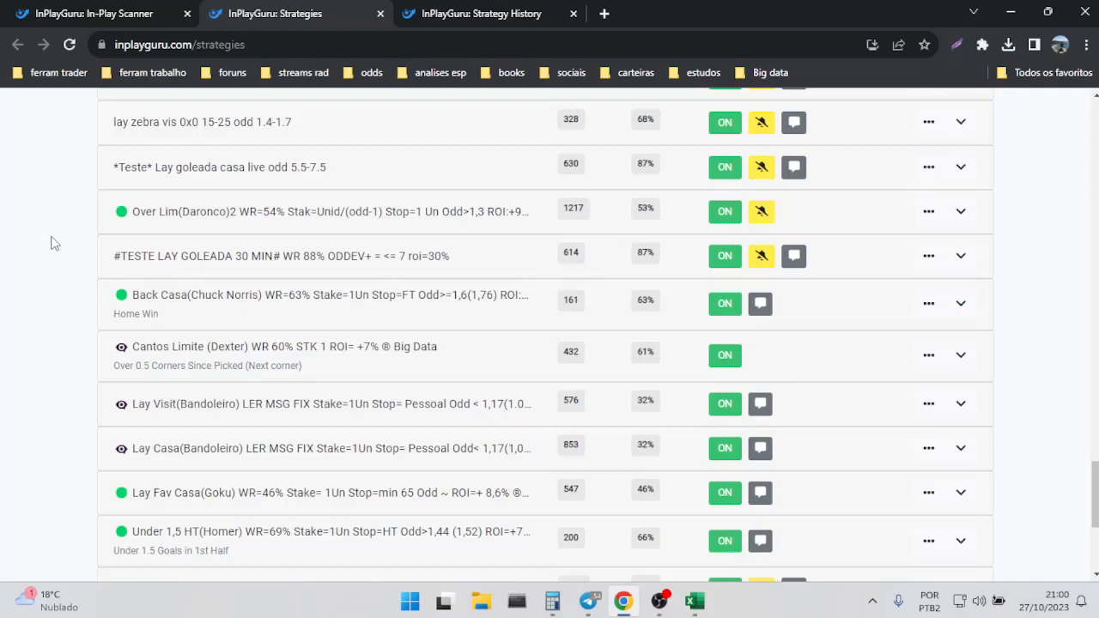
pyautogui.moveTo(1094, 495); pyautogui.dragTo(1095, 179)
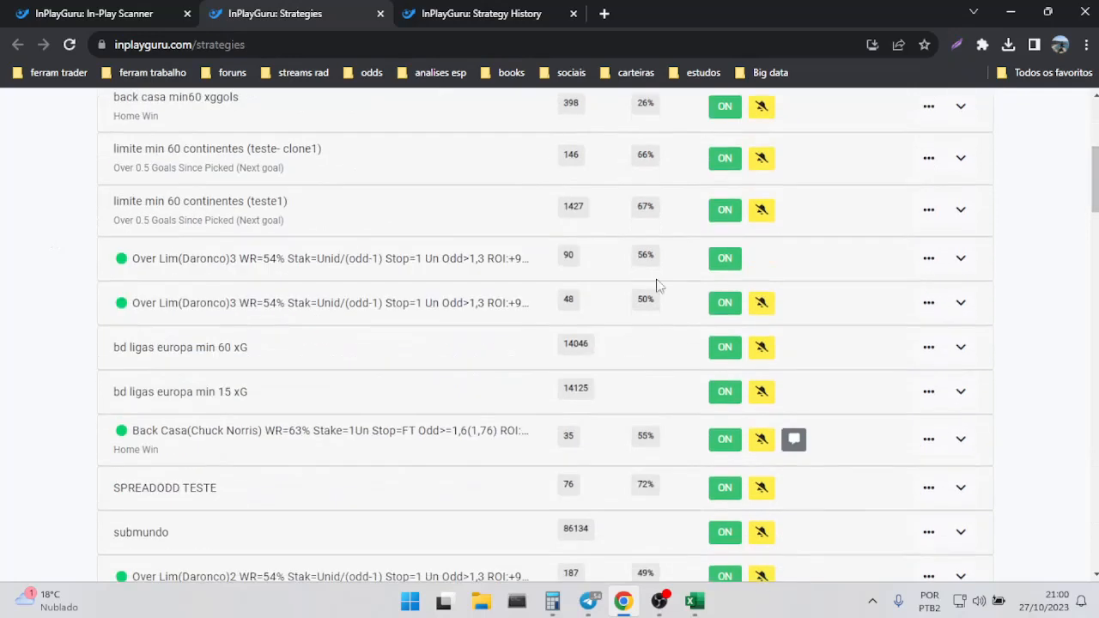
# Return to the strategy history and try the hit and miss marks on the Tacuary vs General Caballero JLM pick.
pyautogui.click(571, 266)
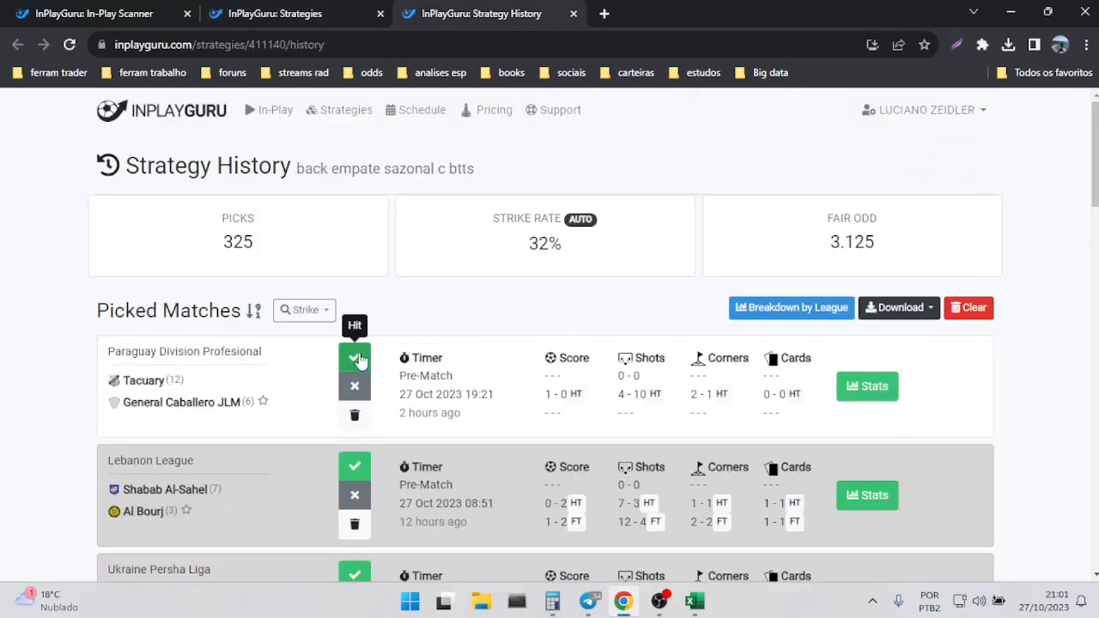
pyautogui.click(356, 359)
pyautogui.click(354, 388)
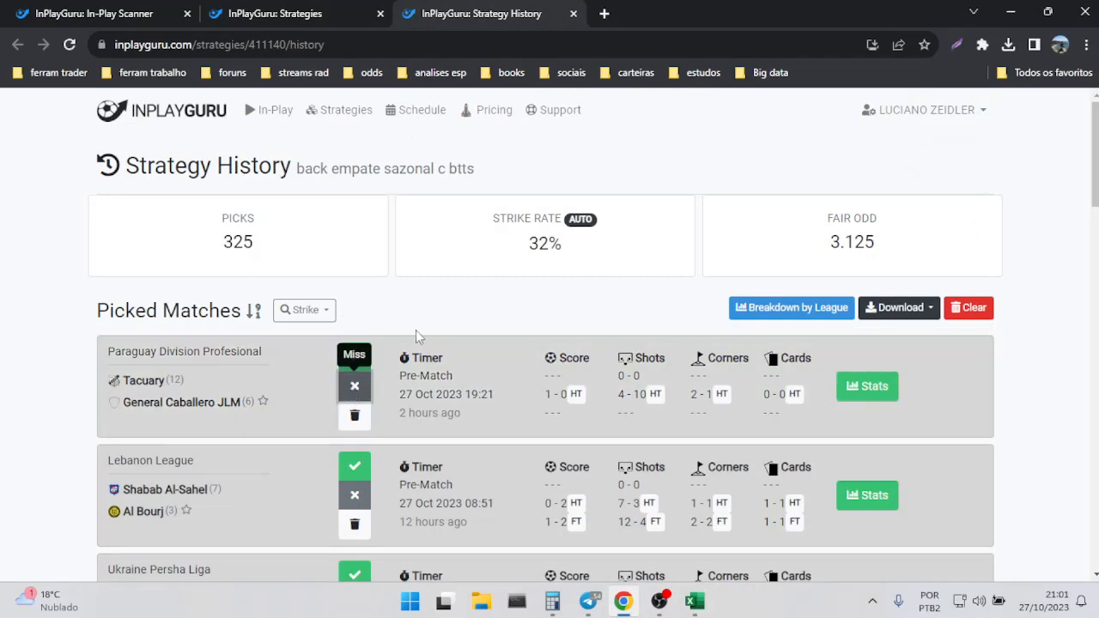
# Check the half-time, full-time and odds statistics of the Tacuary vs General Caballero JLM match.
pyautogui.click(857, 384)
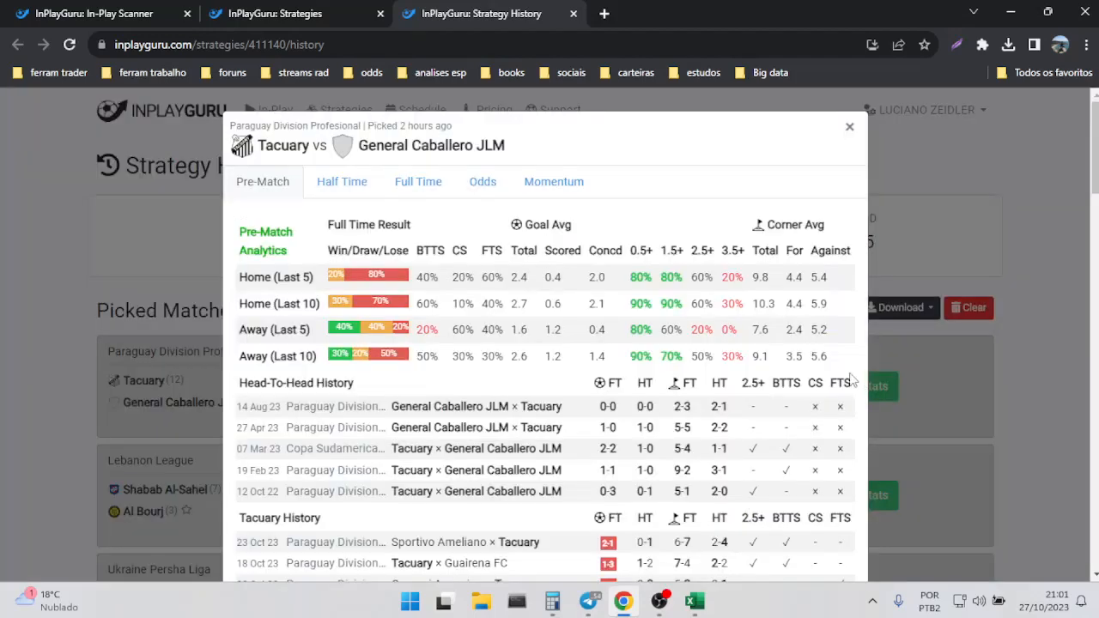
pyautogui.click(351, 181)
pyautogui.click(407, 183)
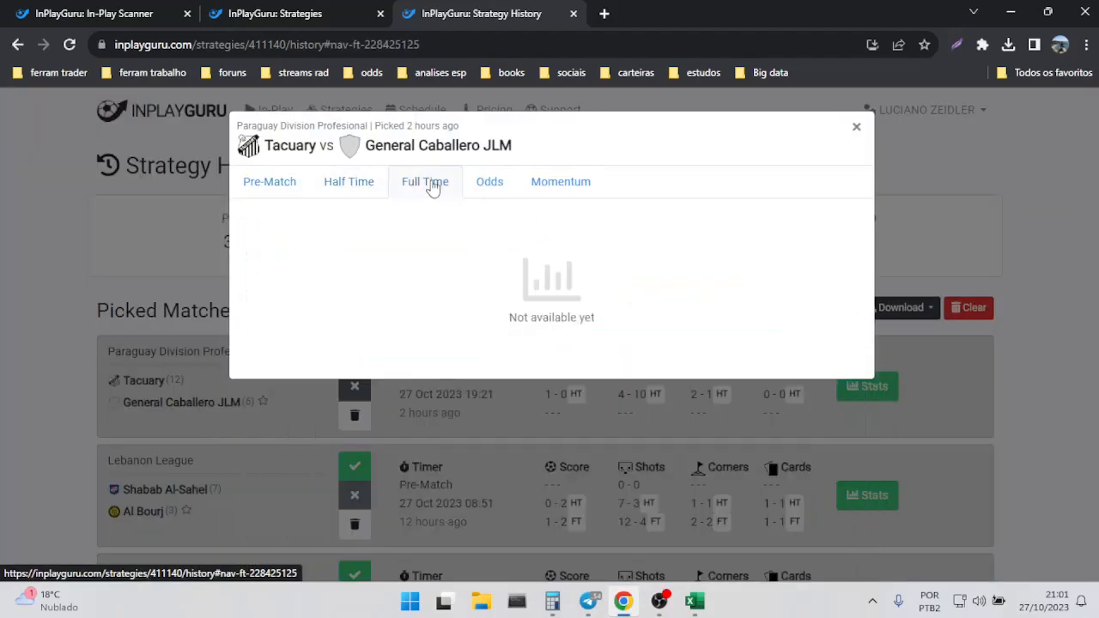
pyautogui.click(490, 185)
pyautogui.click(850, 128)
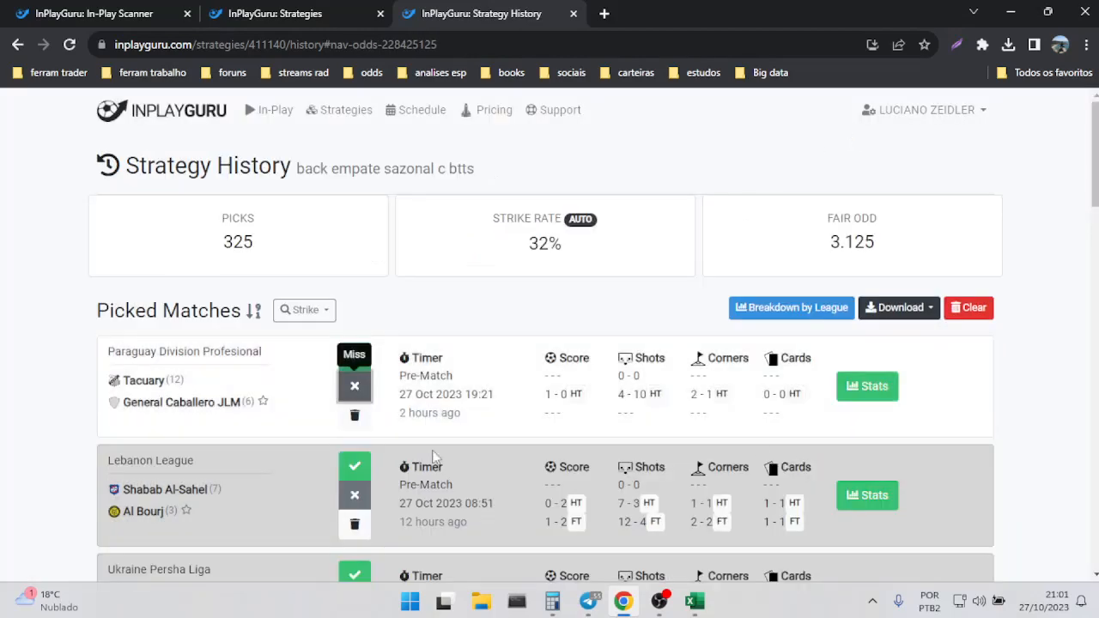
# Inspect the full-time result odds chart of Shabab Al-Sahel vs Al Bourj with only the Away line displayed.
pyautogui.click(848, 491)
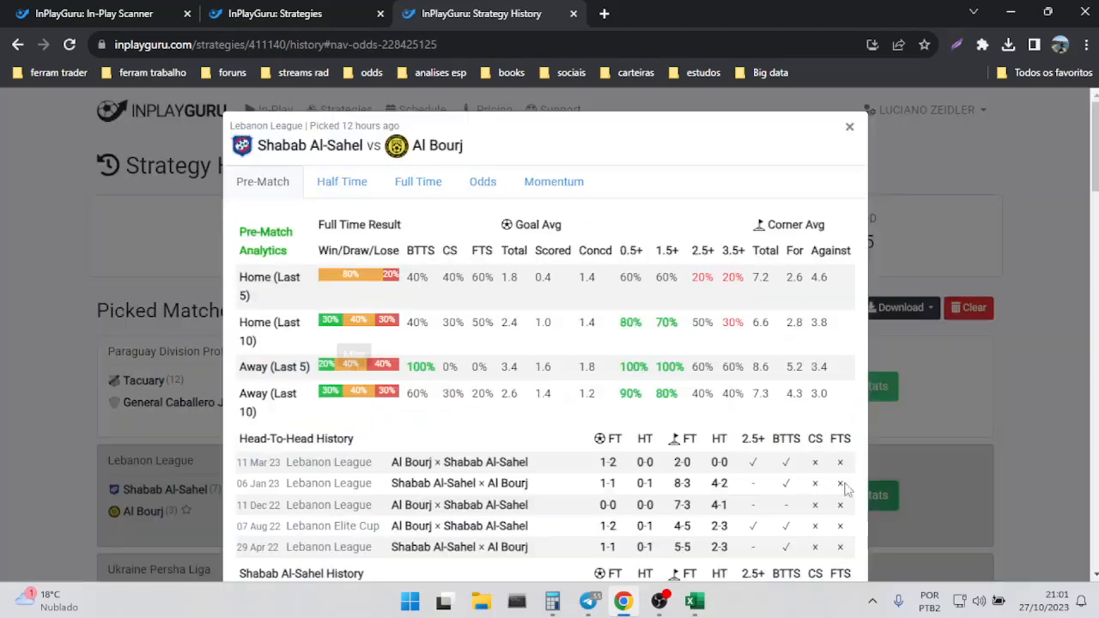
pyautogui.click(481, 183)
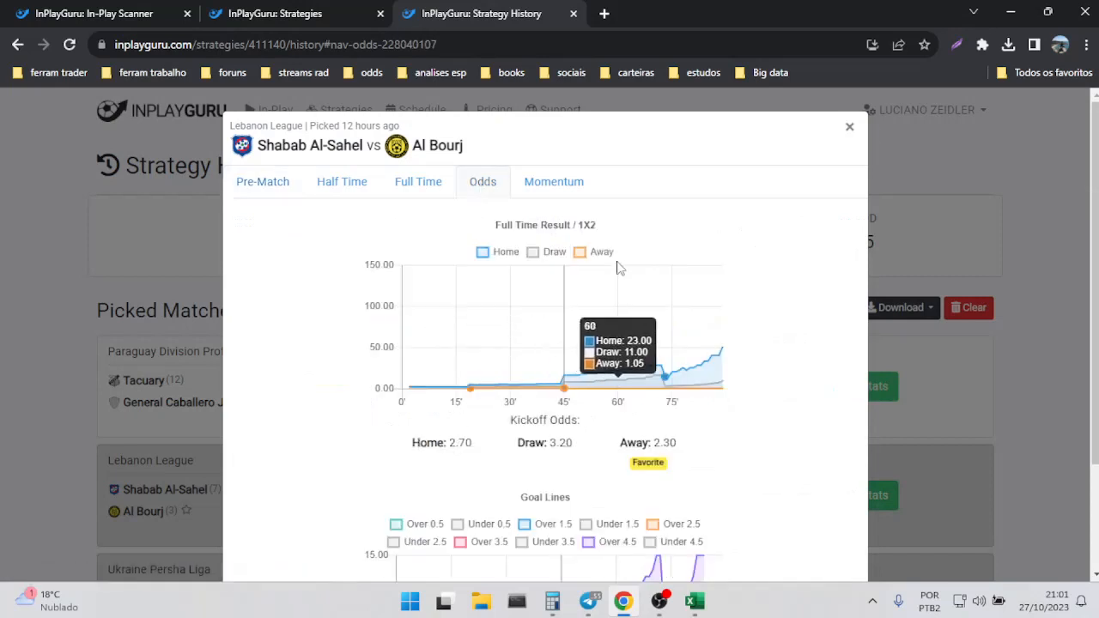
pyautogui.click(505, 256)
pyautogui.click(534, 254)
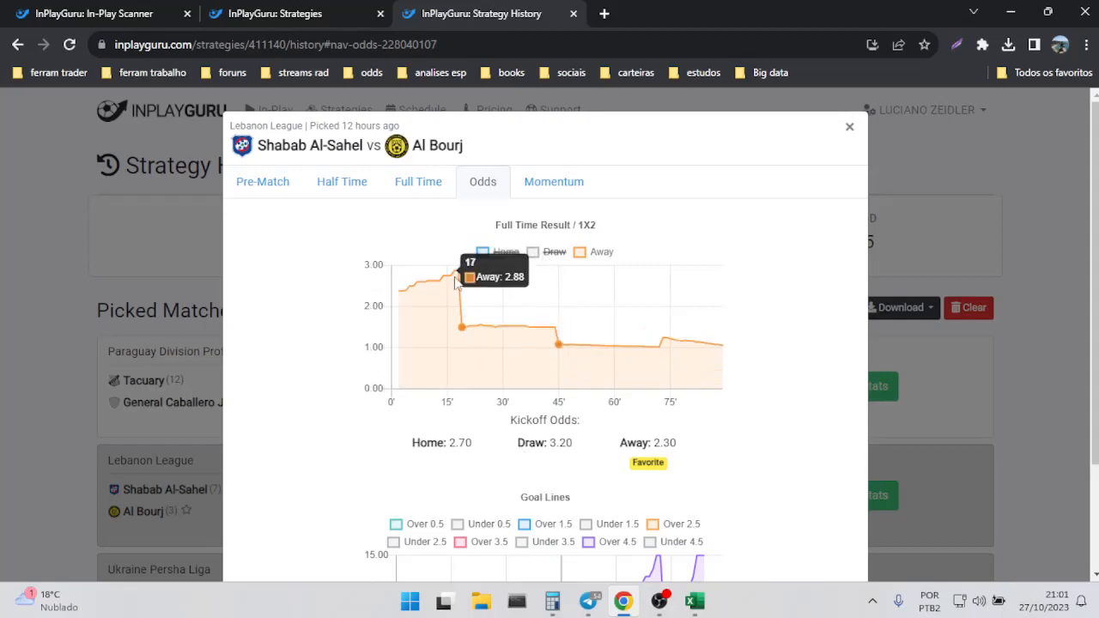
pyautogui.hotkey('alt', 'Tab')
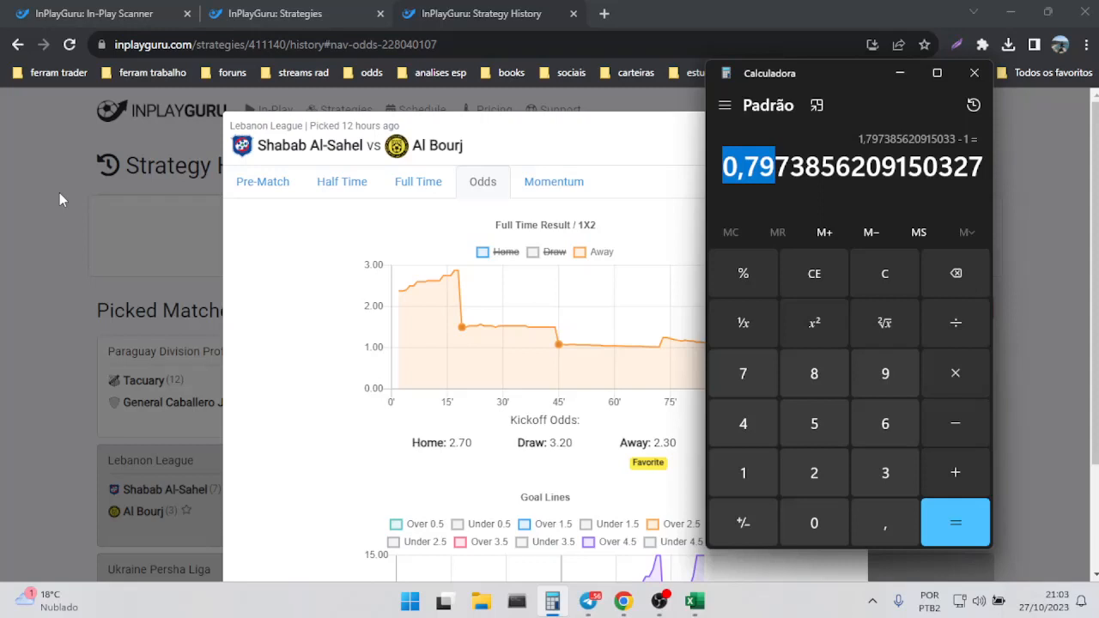
pyautogui.click(636, 102)
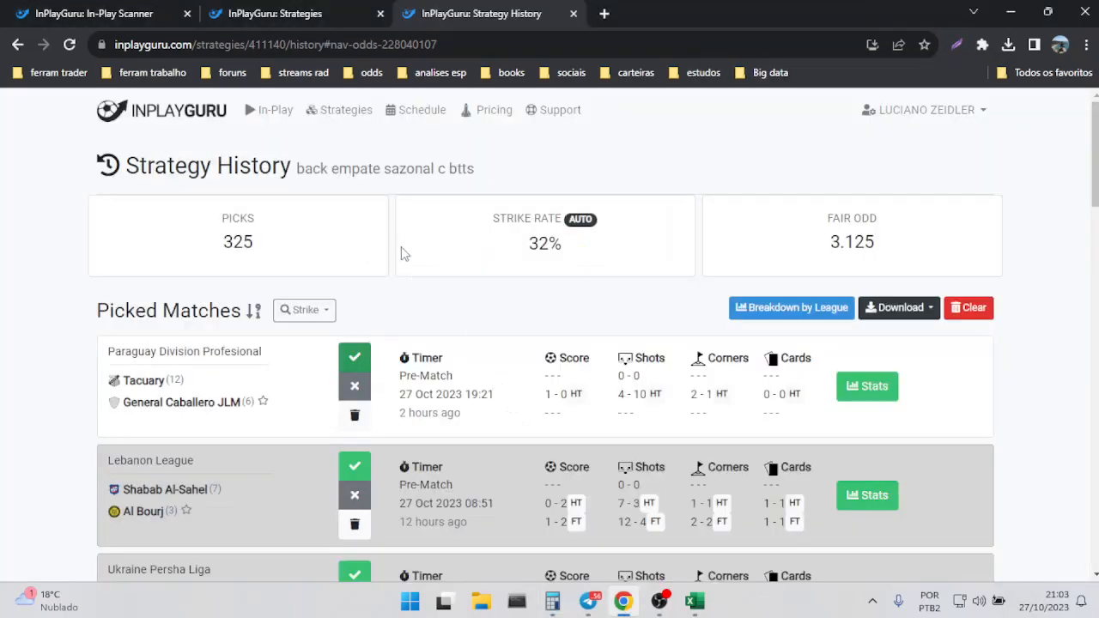
# Look over the first entries of the saved strategies list again.
pyautogui.click(281, 19)
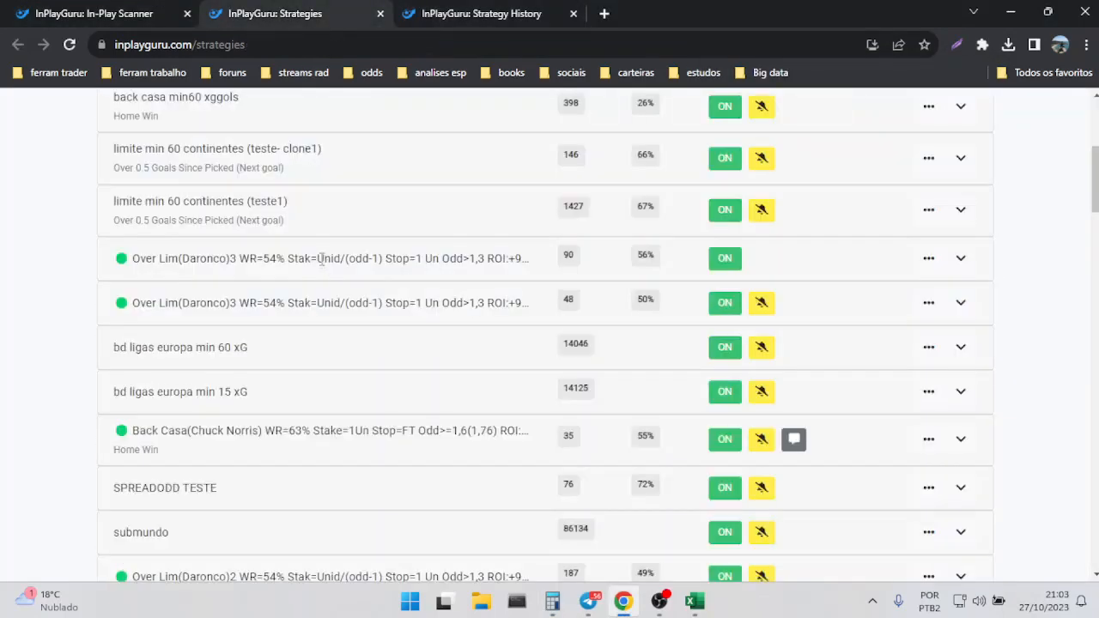
pyautogui.moveTo(1096, 181); pyautogui.dragTo(1095, 125)
pyautogui.scroll(-2, 1095, 125)
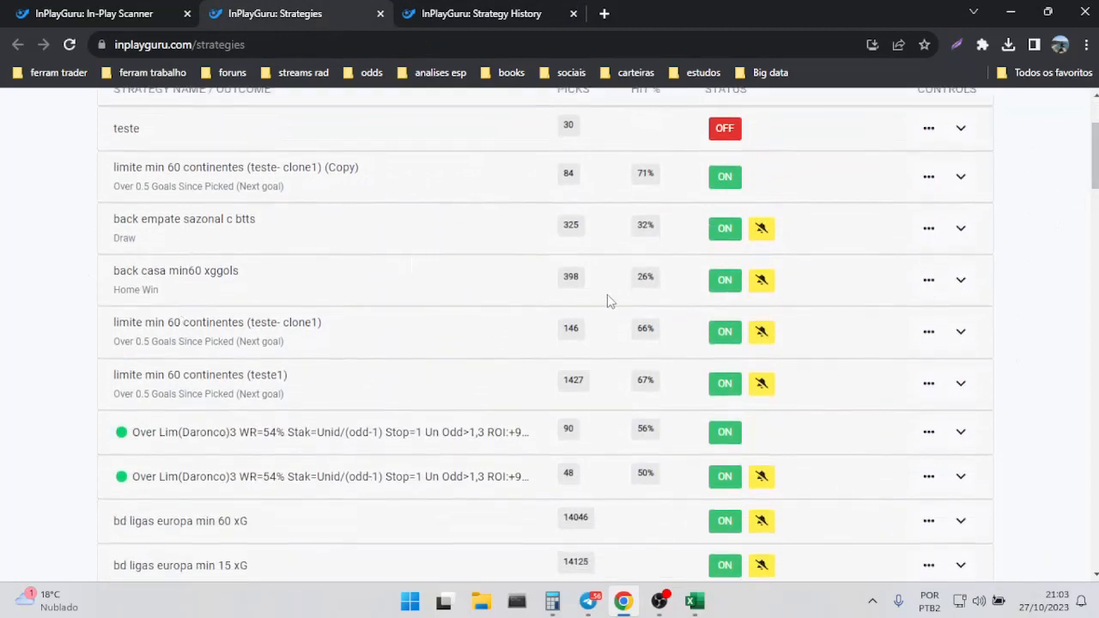
# Switch to the downloaded strategy picks workbook in Excel and fit column A to the full date and time.
pyautogui.click(694, 601)
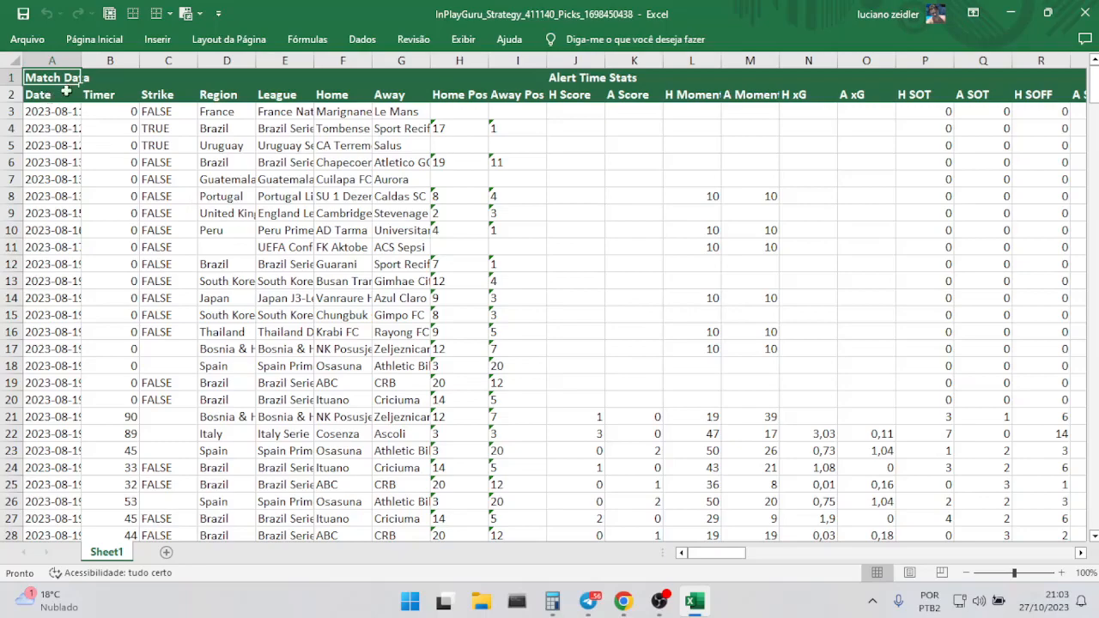
pyautogui.doubleClick(81, 60)
# Format the range A2:DO327 as a table with headers.
pyautogui.click(54, 93)
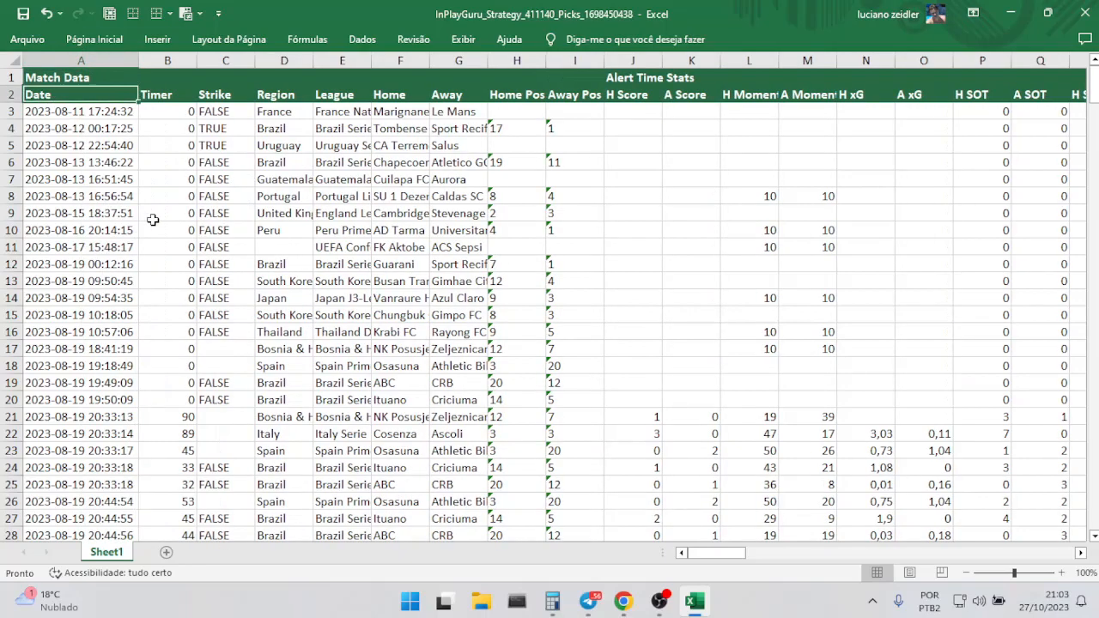
pyautogui.hotkey('ctrl', 'shift', 'Right')
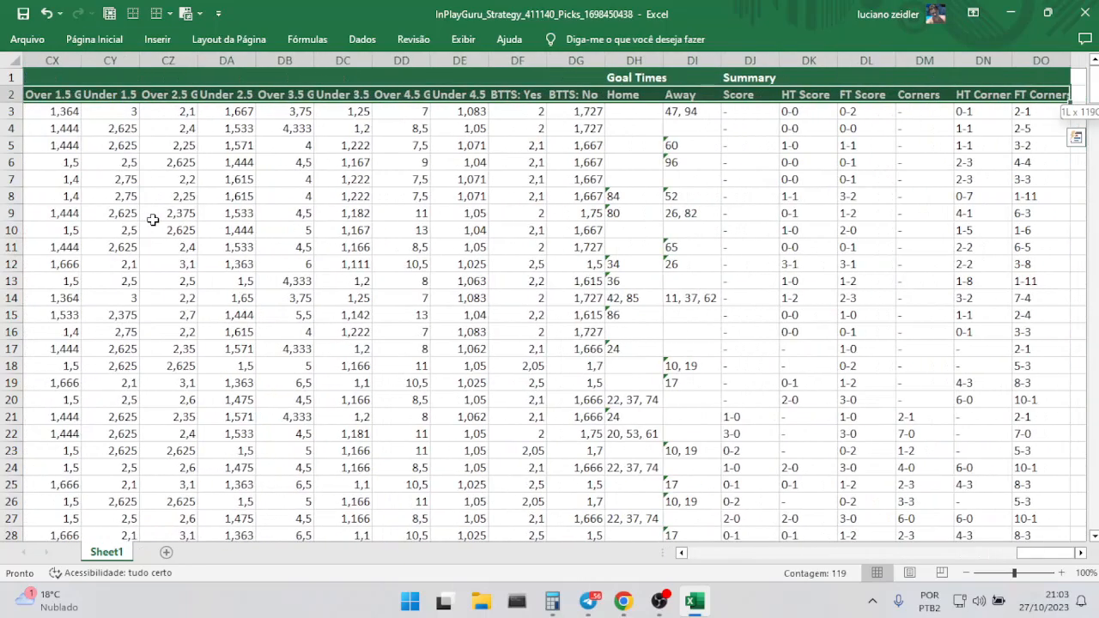
pyautogui.hotkey('ctrl', 'shift', 'Down')
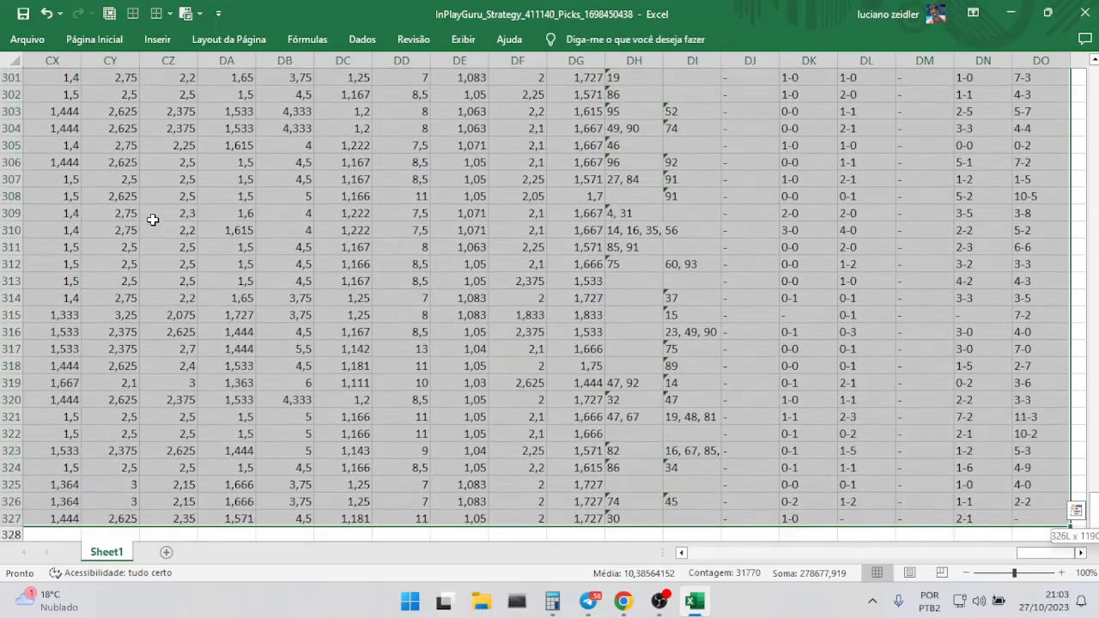
pyautogui.click(103, 40)
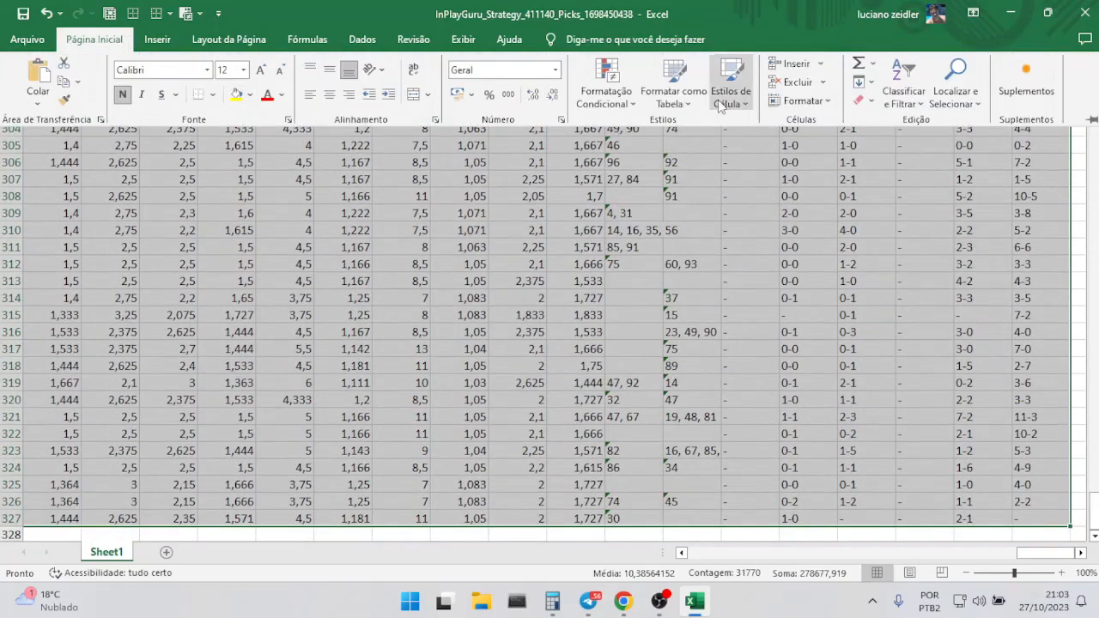
pyautogui.click(673, 86)
pyautogui.click(947, 246)
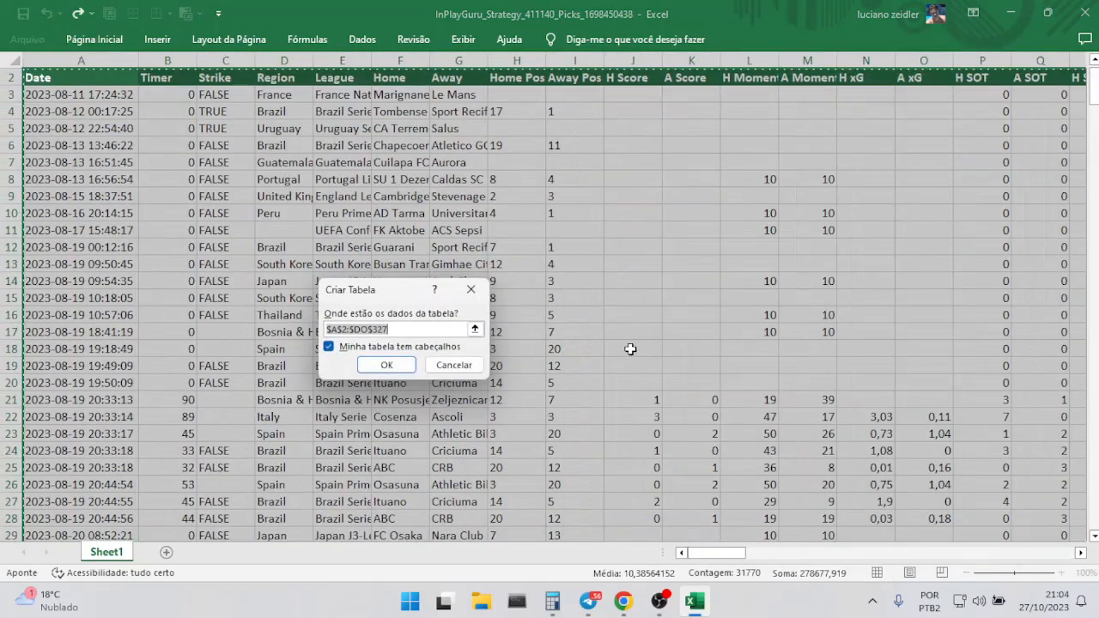
pyautogui.click(386, 368)
# Filter the Timer column to exclude the values 0 and 1.
pyautogui.moveTo(1094, 89); pyautogui.dragTo(1094, 77)
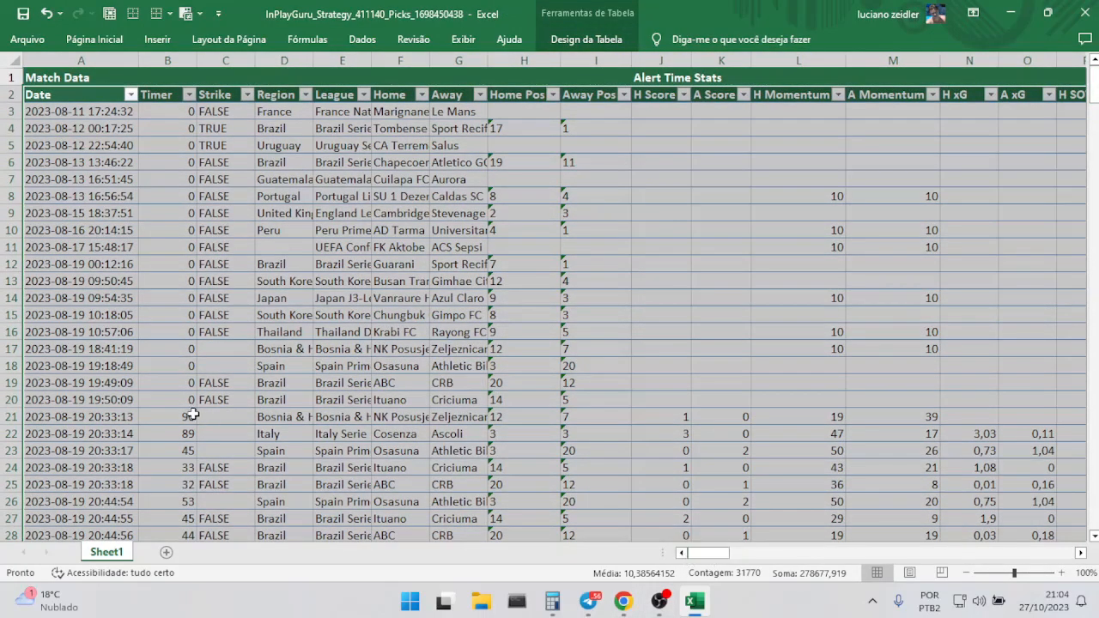
pyautogui.click(12, 417)
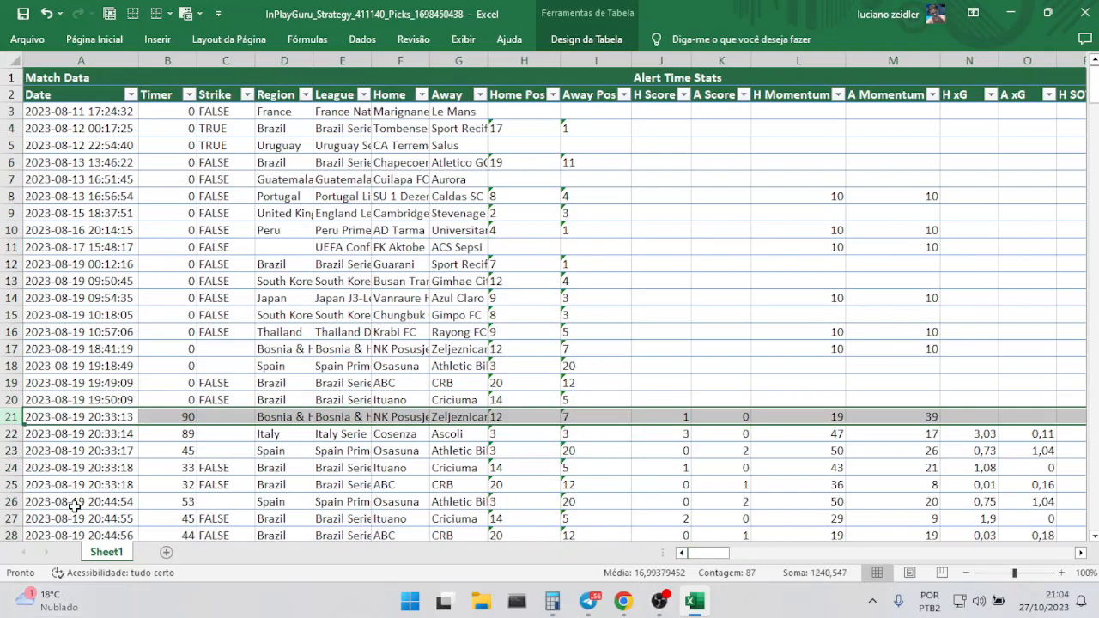
pyautogui.click(18, 435)
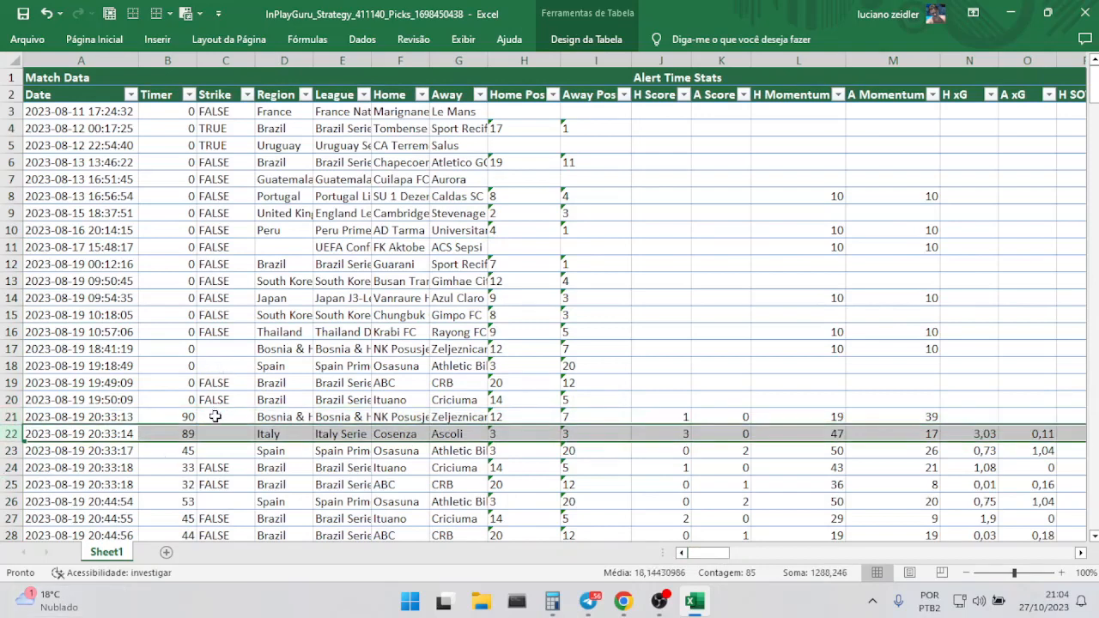
pyautogui.click(190, 95)
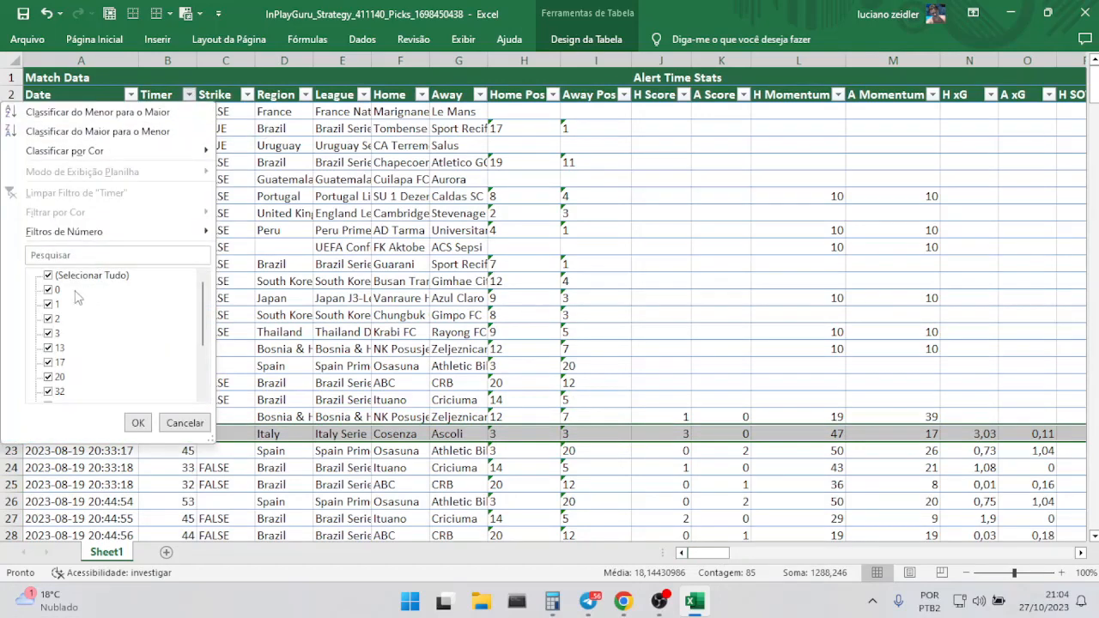
pyautogui.click(48, 276)
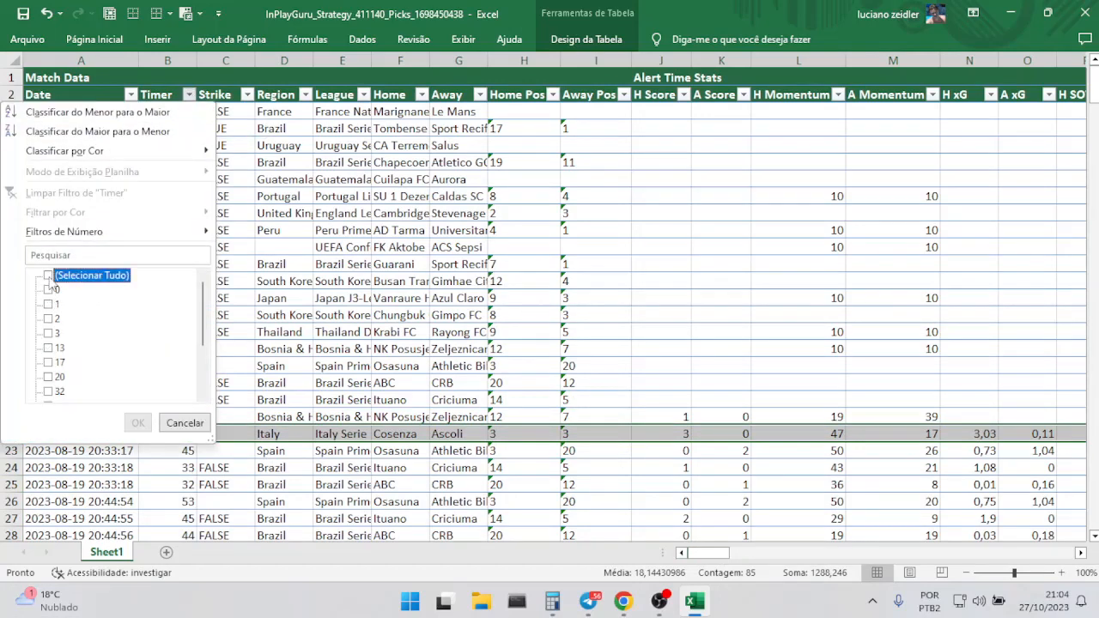
pyautogui.click(48, 276)
pyautogui.click(48, 290)
pyautogui.click(48, 304)
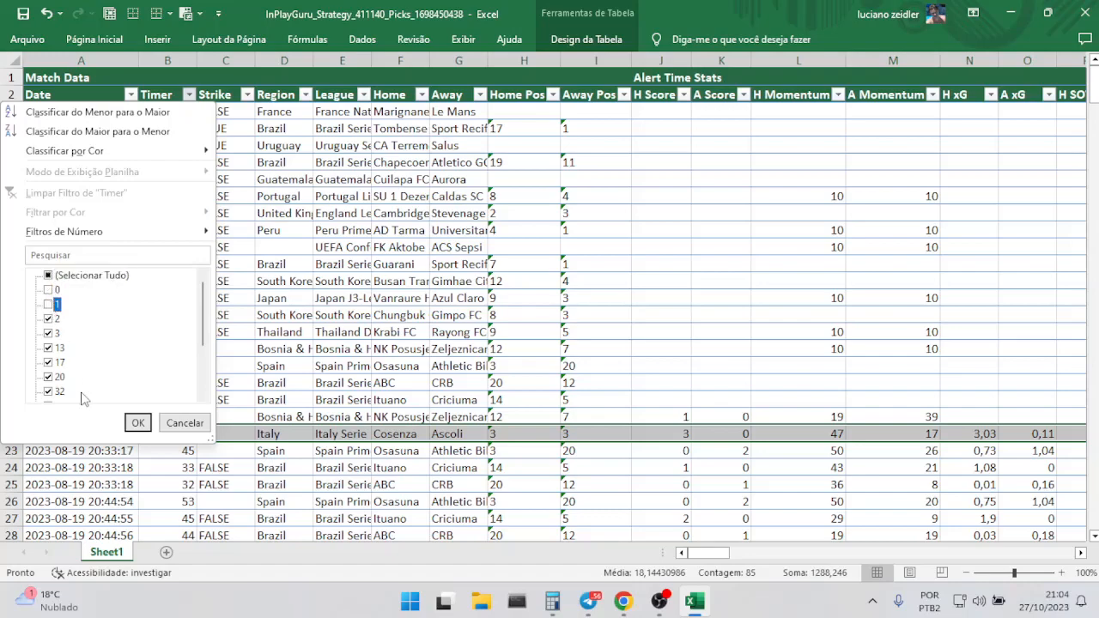
pyautogui.click(137, 423)
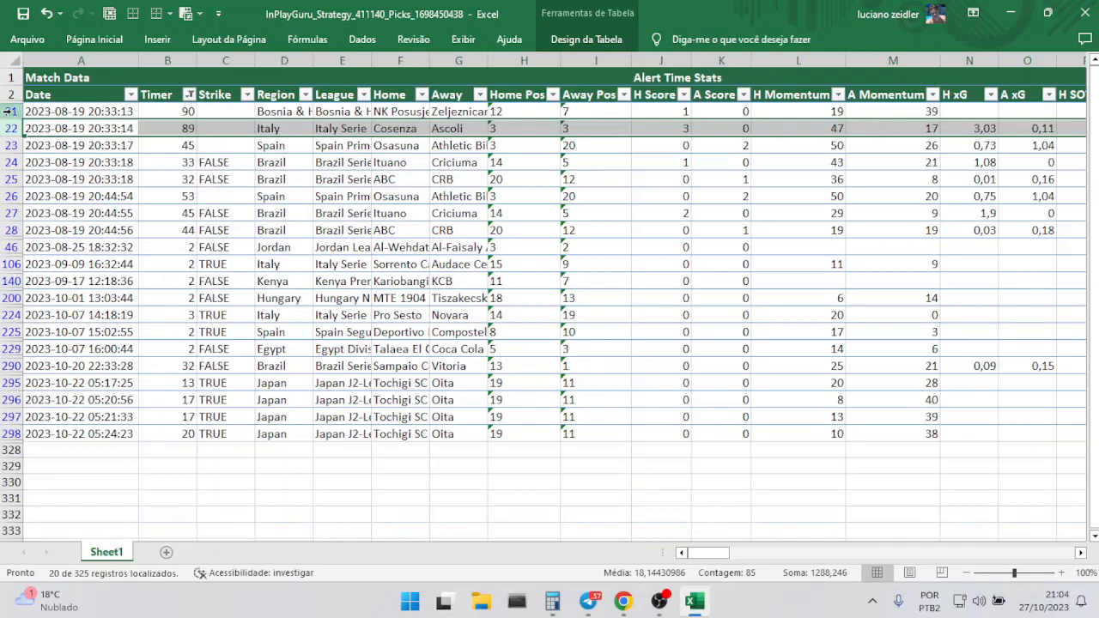
# Delete all the filtered rows with Timer values above 1 and clear the Timer filter.
pyautogui.moveTo(9, 111); pyautogui.dragTo(9, 433)
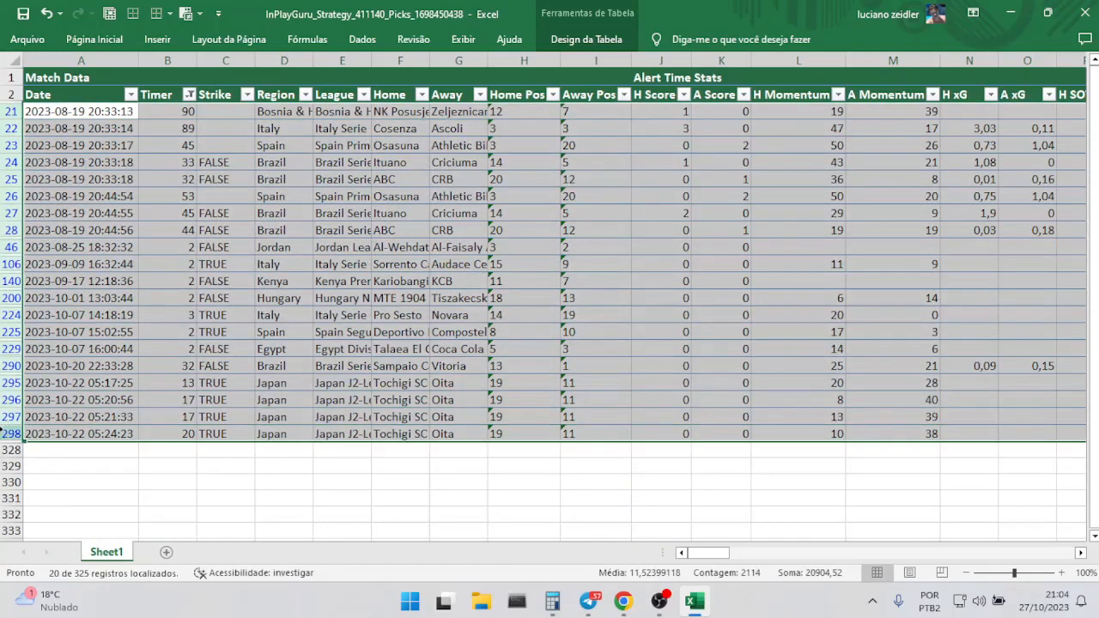
pyautogui.rightClick(12, 316)
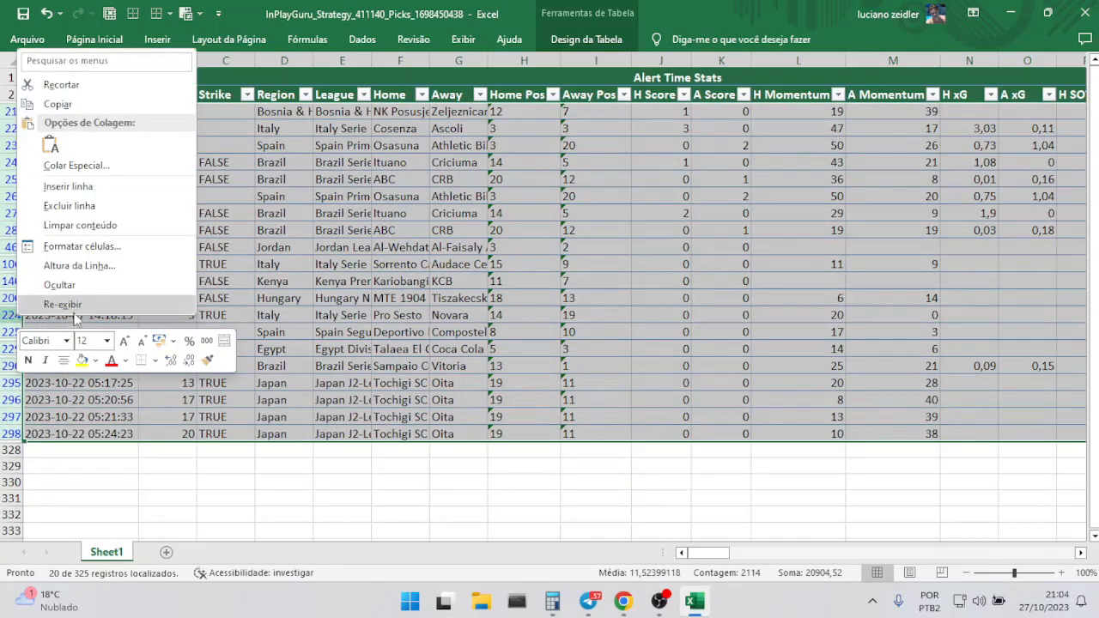
pyautogui.click(89, 207)
pyautogui.click(189, 94)
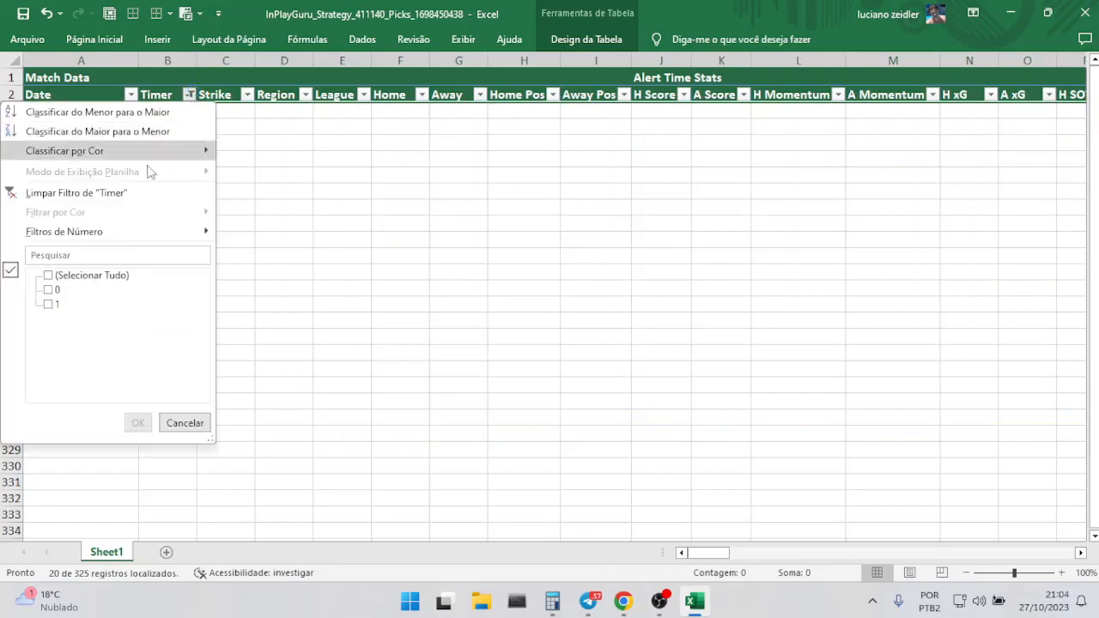
pyautogui.click(100, 194)
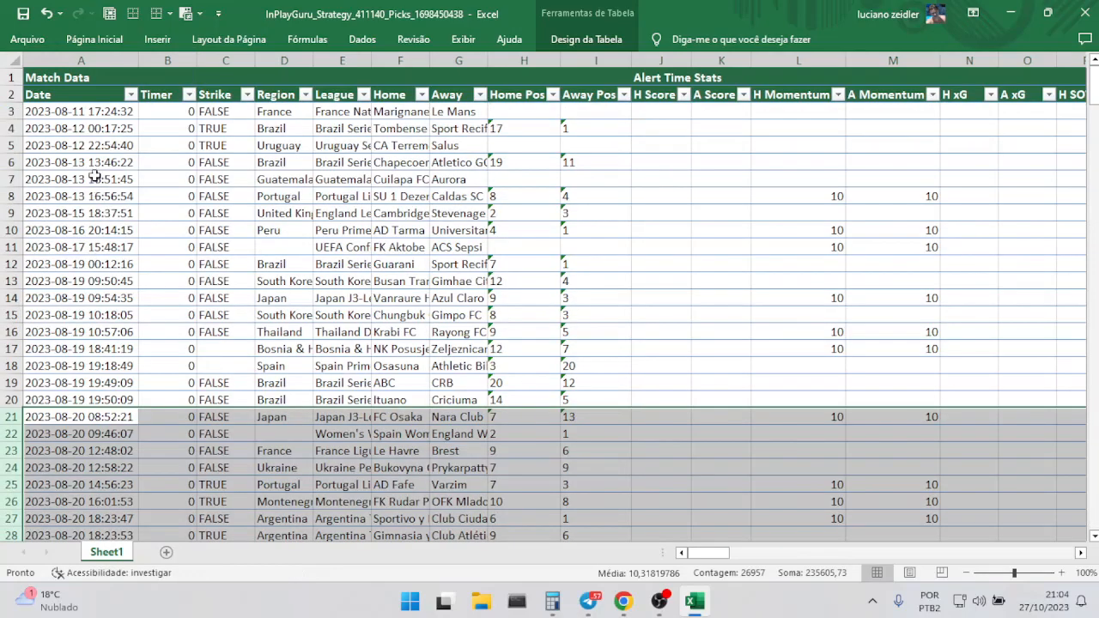
# Filter the full-time H Score26 column to show only blank cells.
pyautogui.moveTo(708, 555); pyautogui.dragTo(880, 555)
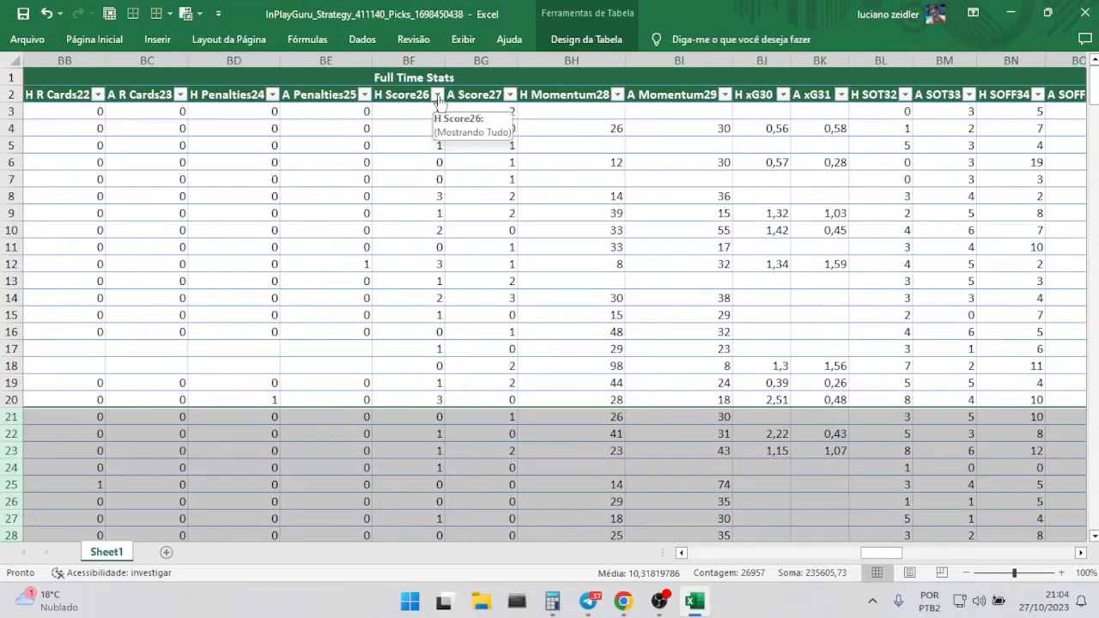
pyautogui.click(437, 97)
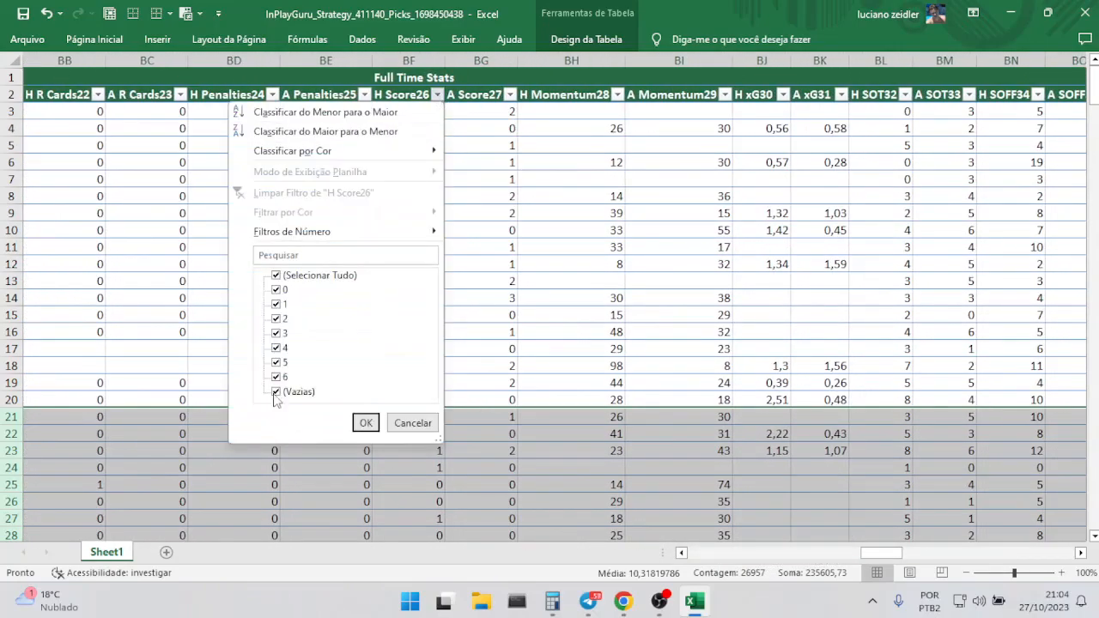
pyautogui.click(276, 276)
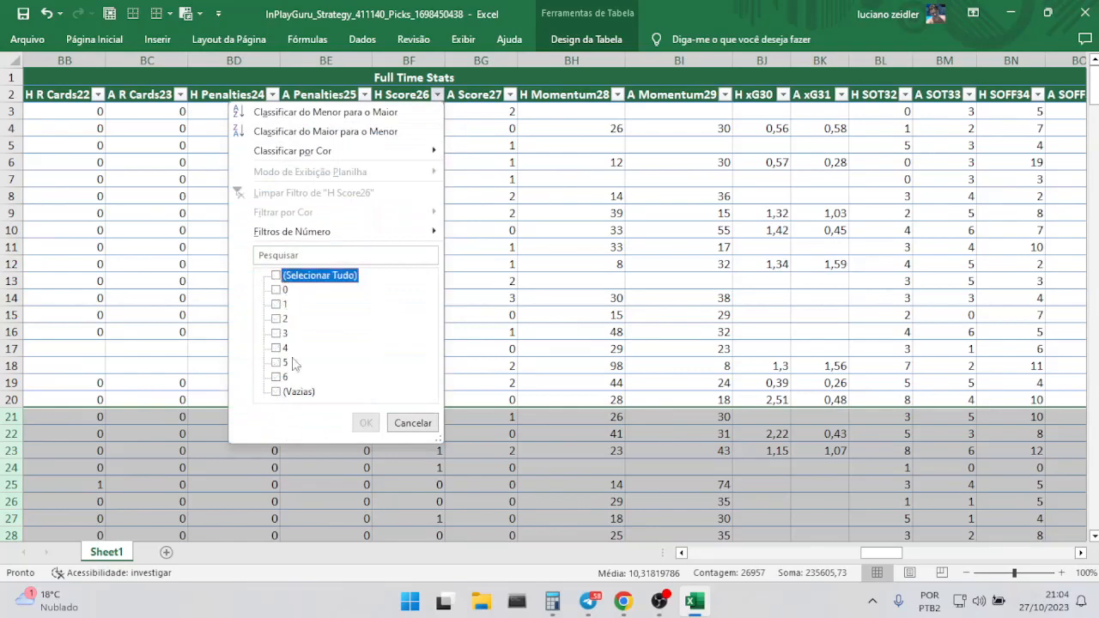
pyautogui.click(275, 392)
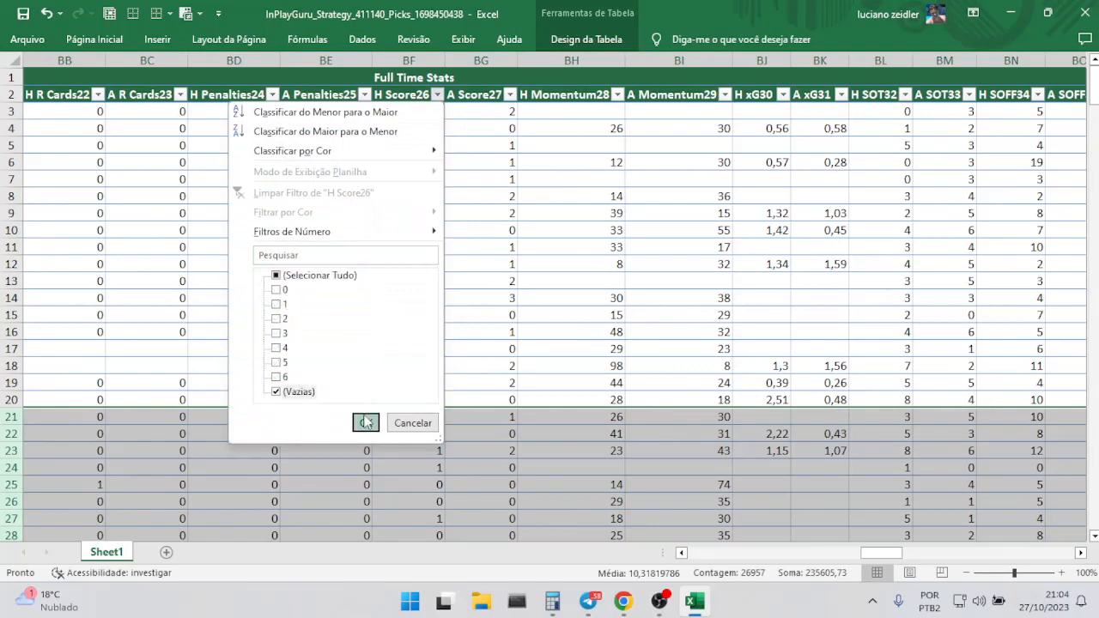
pyautogui.click(365, 422)
# Delete all the filtered rows that have no full-time home score.
pyautogui.moveTo(882, 553); pyautogui.dragTo(706, 553)
pyautogui.click(421, 213)
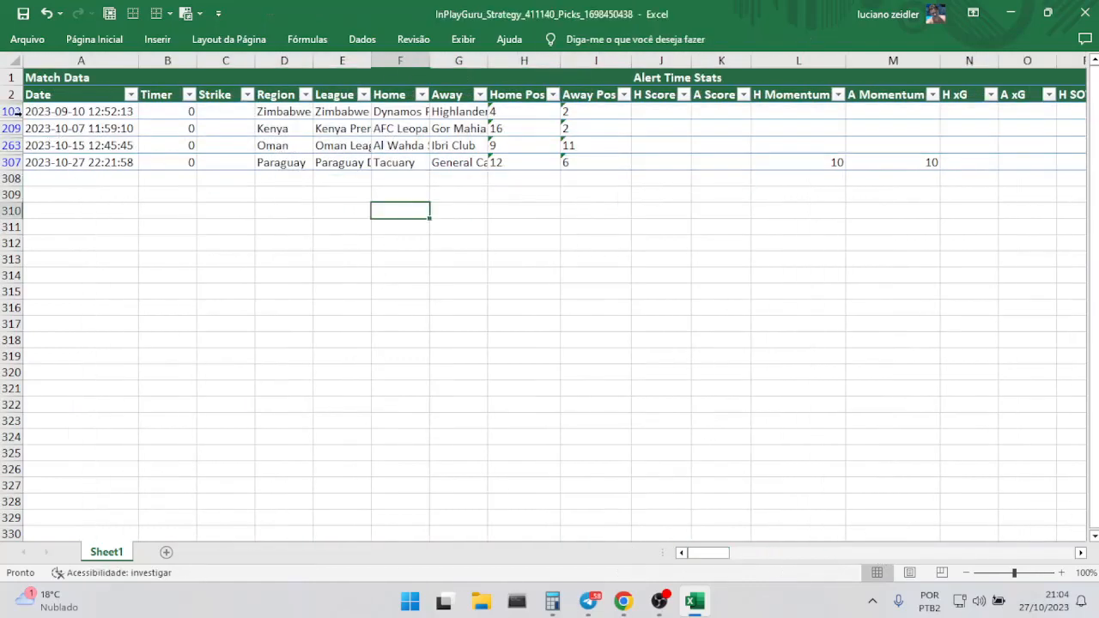
pyautogui.moveTo(10, 111); pyautogui.dragTo(6, 164)
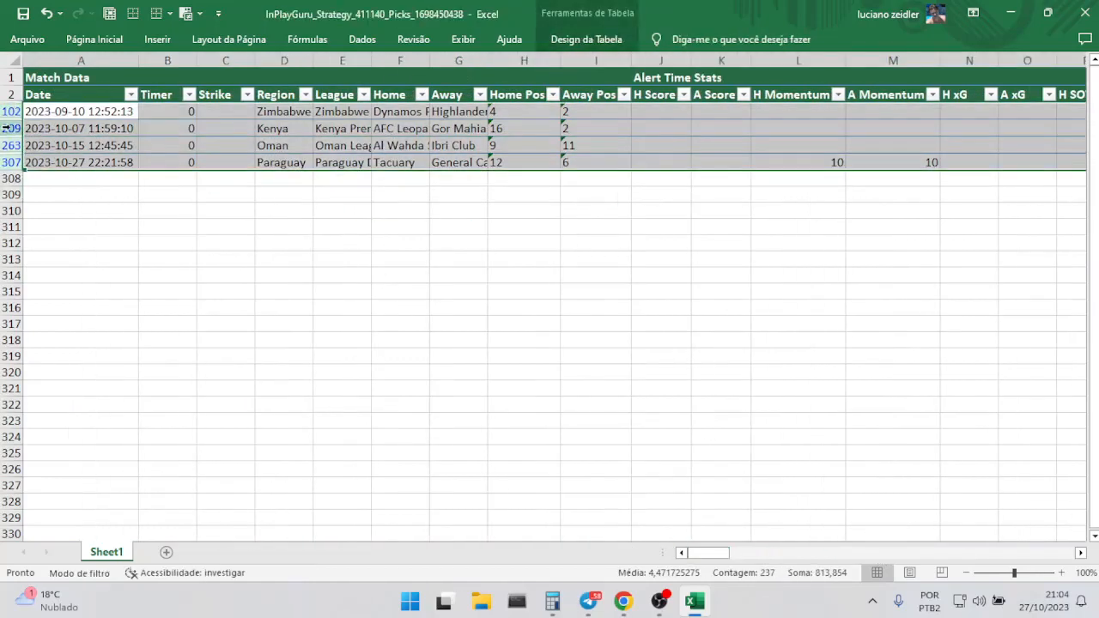
pyautogui.rightClick(11, 129)
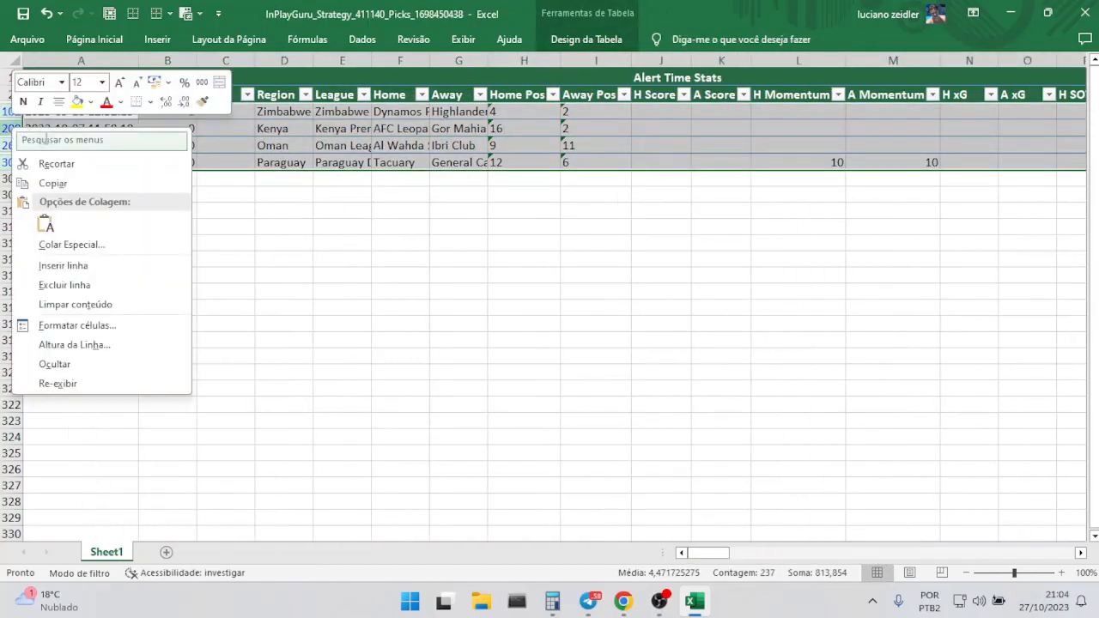
pyautogui.click(79, 286)
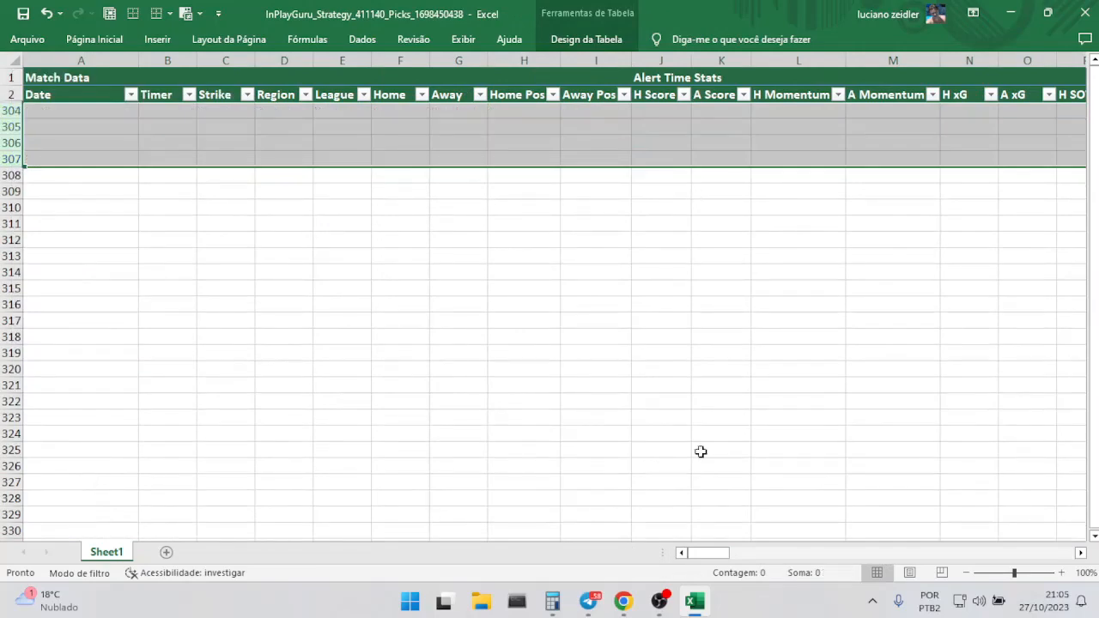
# Clear the filter on the full-time H Score26 column.
pyautogui.click(848, 555)
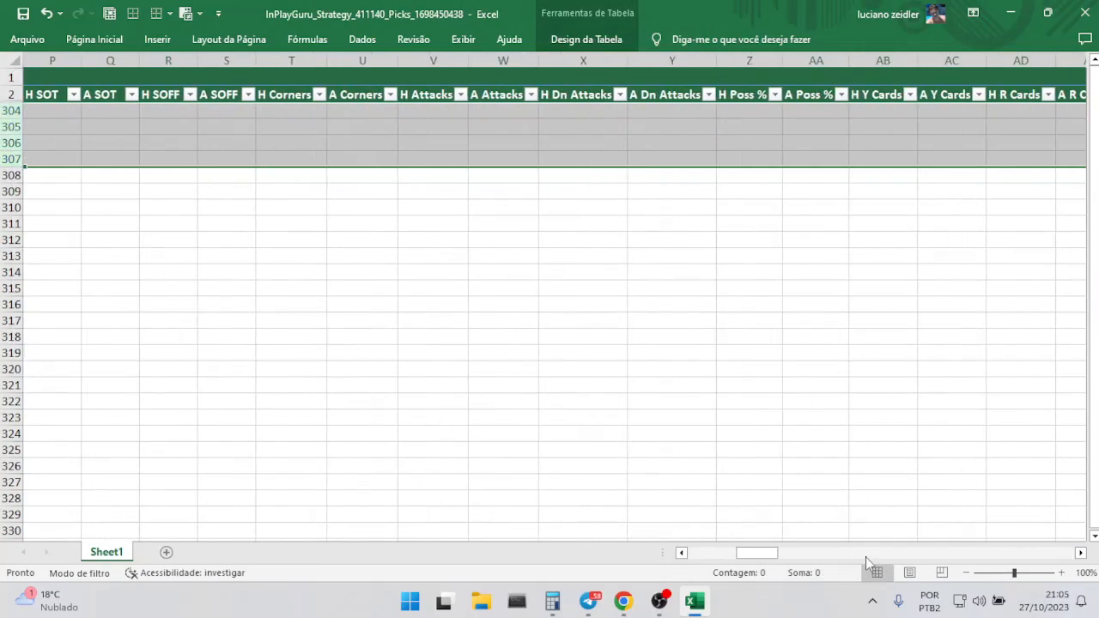
pyautogui.click(865, 557)
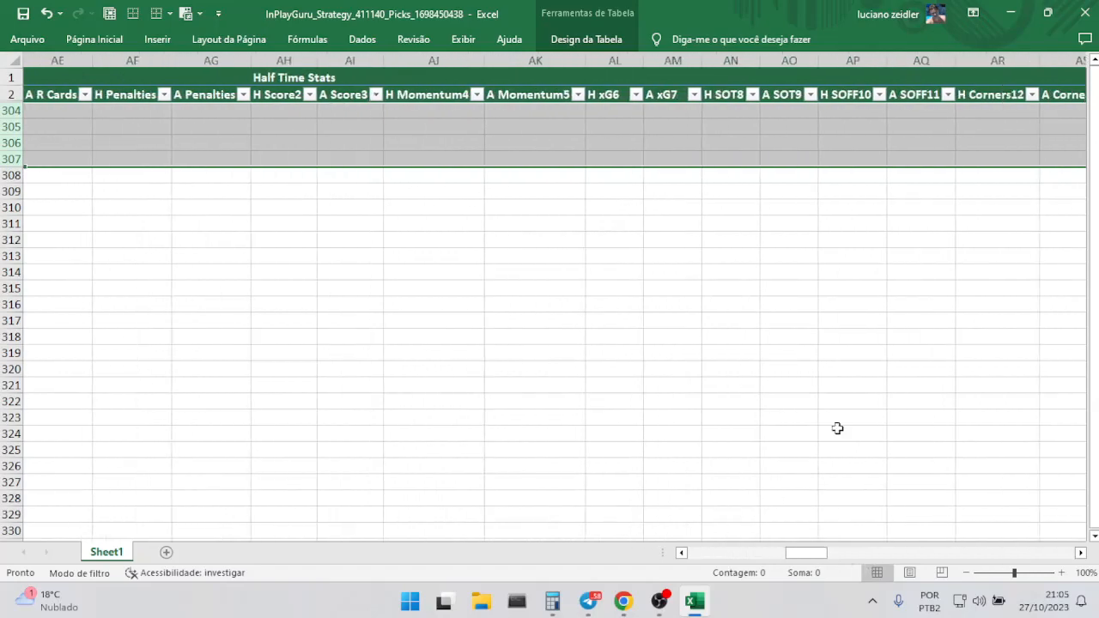
pyautogui.click(959, 555)
pyautogui.click(959, 556)
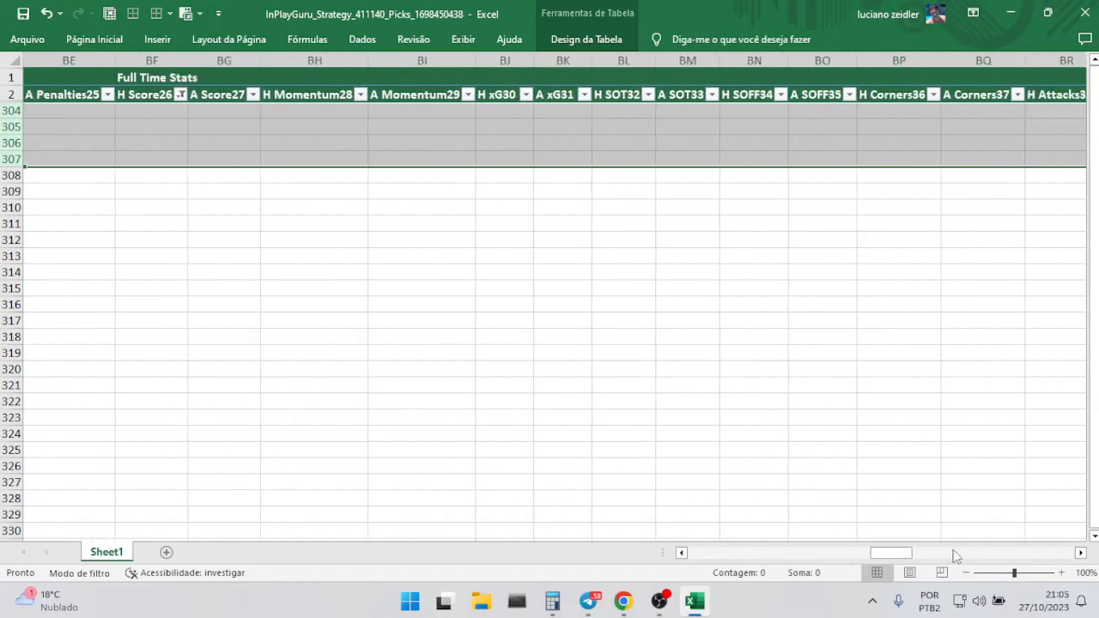
pyautogui.click(181, 96)
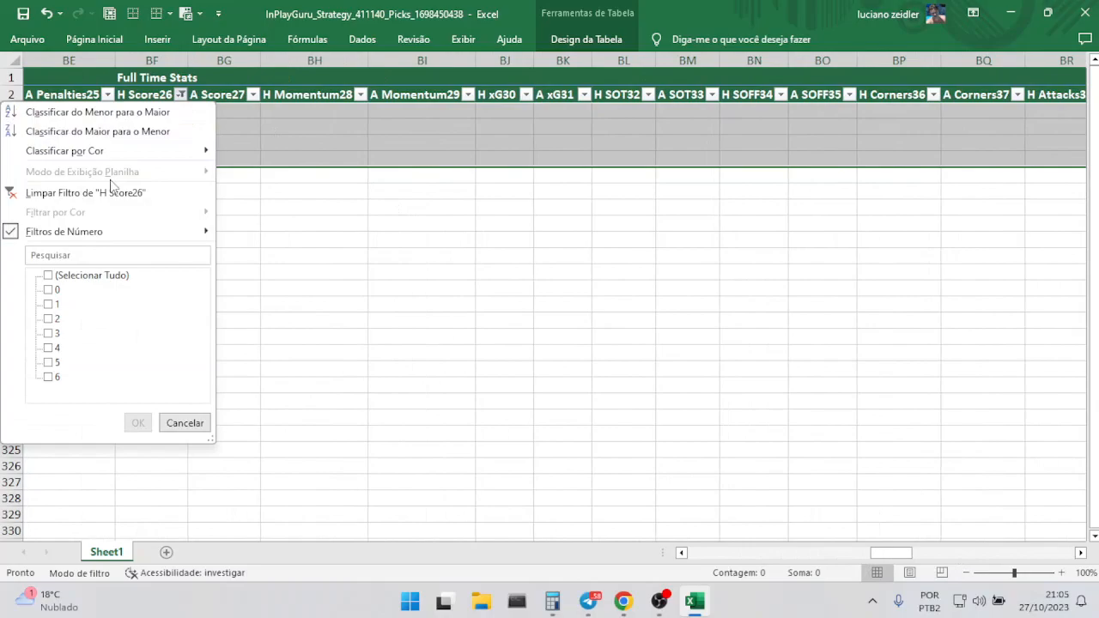
pyautogui.click(97, 193)
# Review the filter values of the pre-match 3-Way: Draw51 odds column without filtering it.
pyautogui.moveTo(890, 554); pyautogui.dragTo(1009, 562)
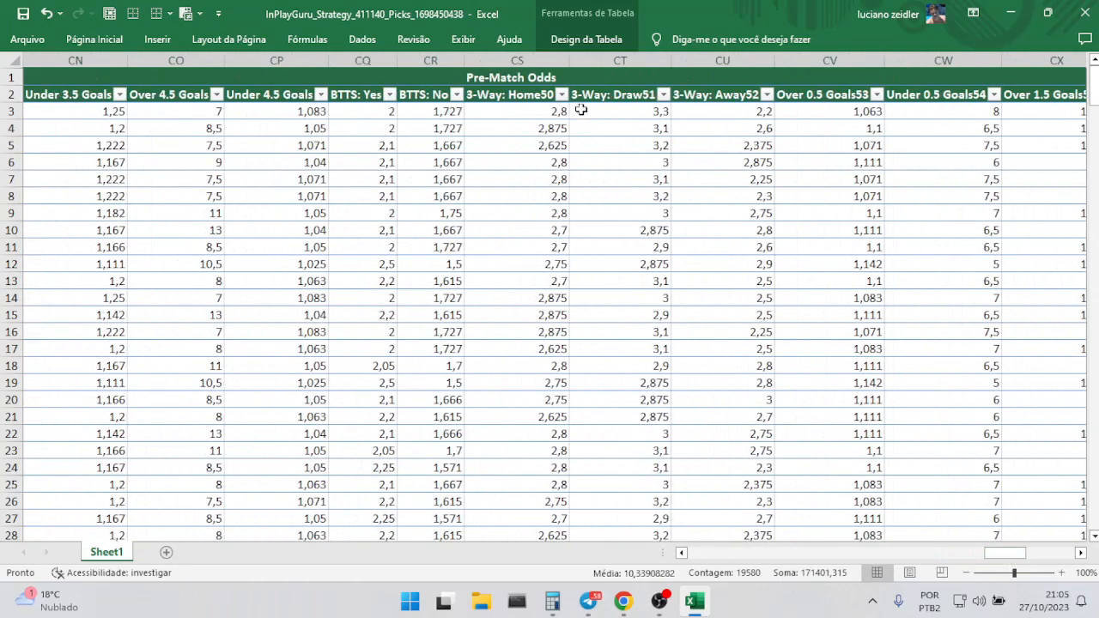
pyautogui.click(664, 95)
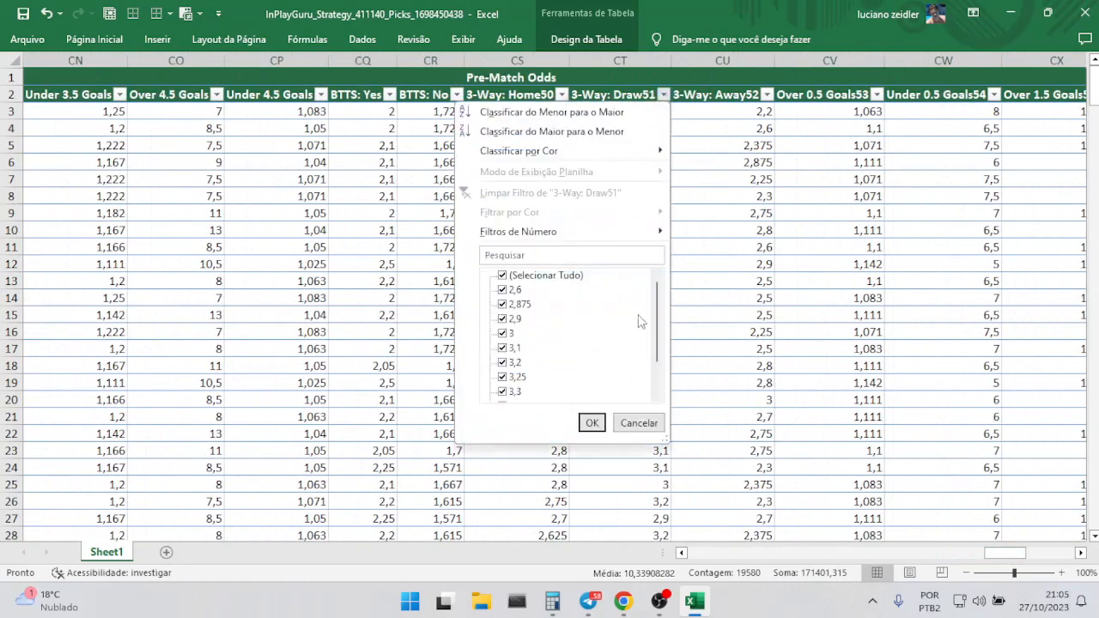
pyautogui.moveTo(658, 322); pyautogui.dragTo(661, 386)
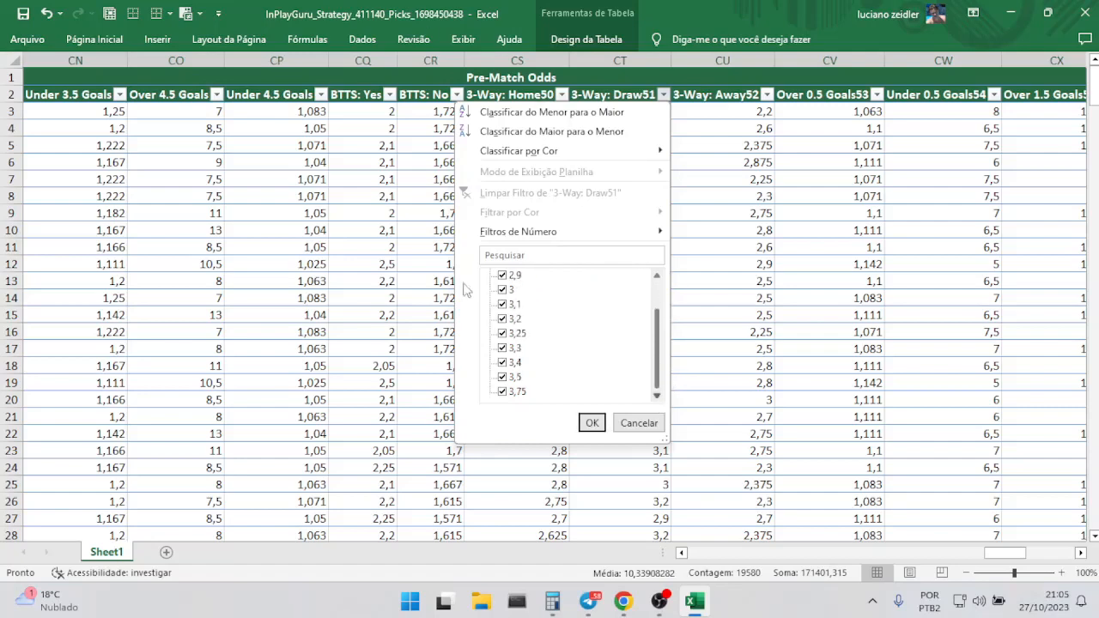
pyautogui.click(631, 427)
# Delete all pre-match odds columns from Over 0.5 Goals53 through the end of the table.
pyautogui.click(434, 60)
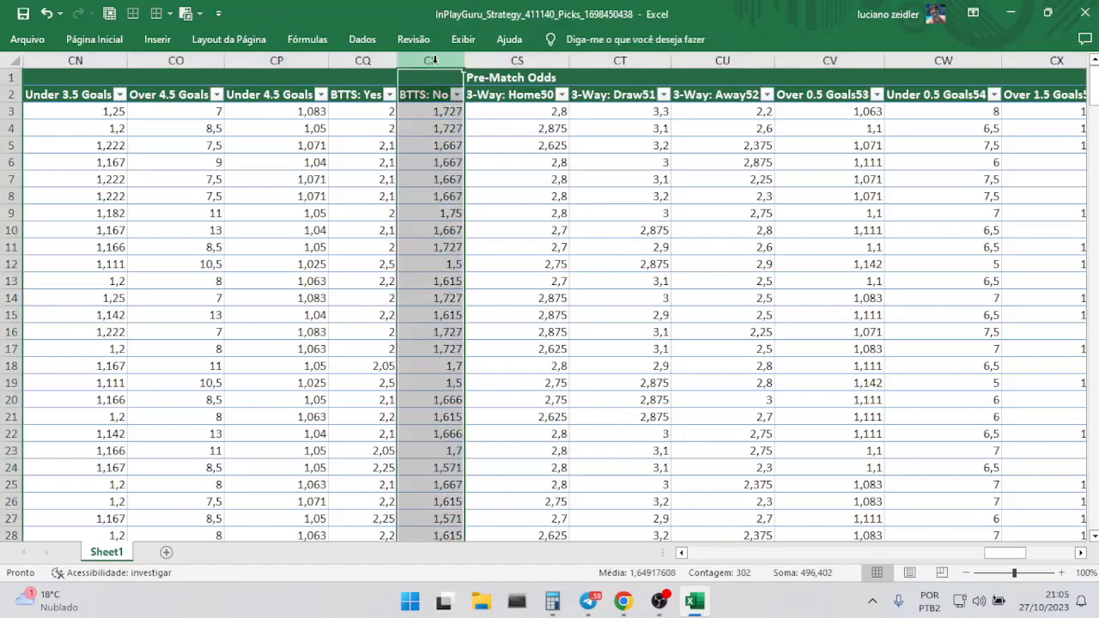
pyautogui.click(492, 63)
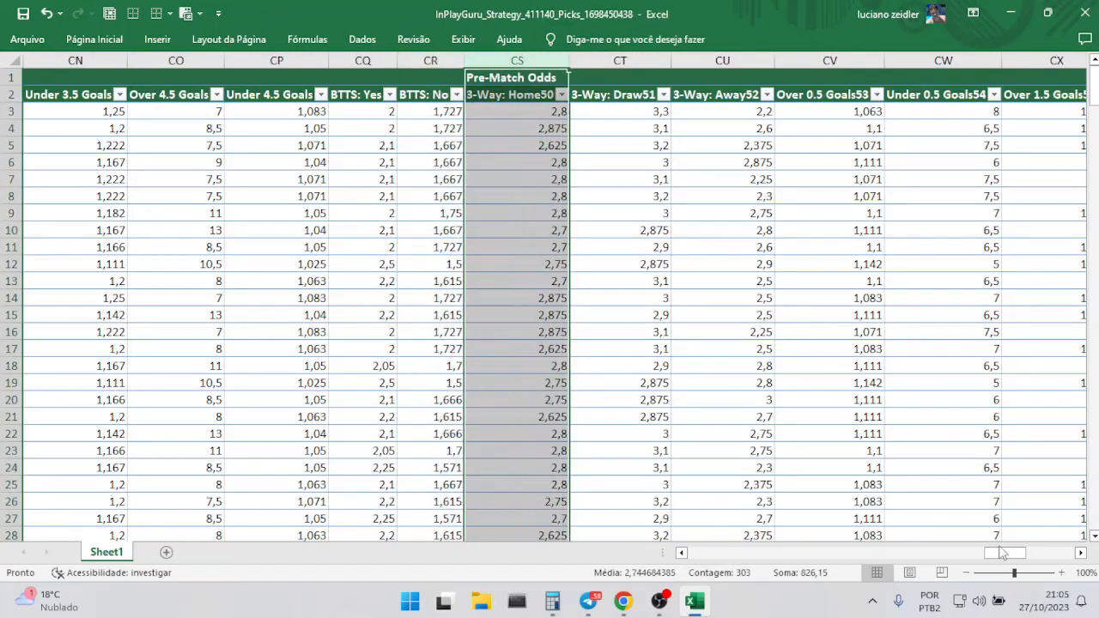
pyautogui.moveTo(1001, 552)
pyautogui.mouseDown()
pyautogui.moveTo(1050, 552)
pyautogui.moveTo(1013, 560)
pyautogui.mouseUp()
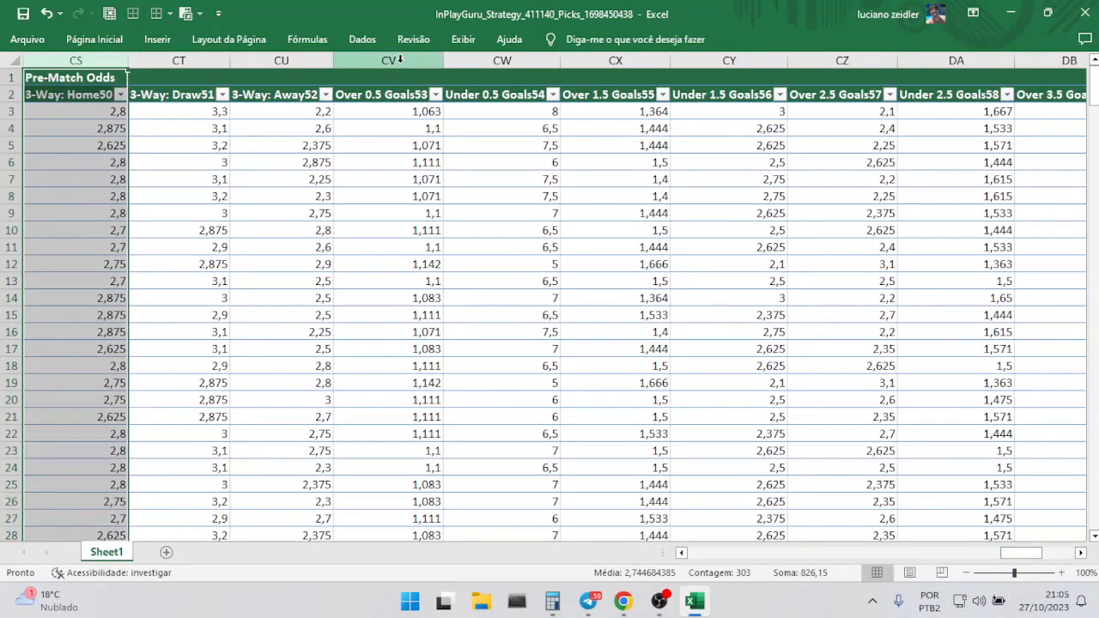
pyautogui.moveTo(403, 59); pyautogui.dragTo(1008, 57)
pyautogui.rightClick(970, 59)
pyautogui.click(824, 204)
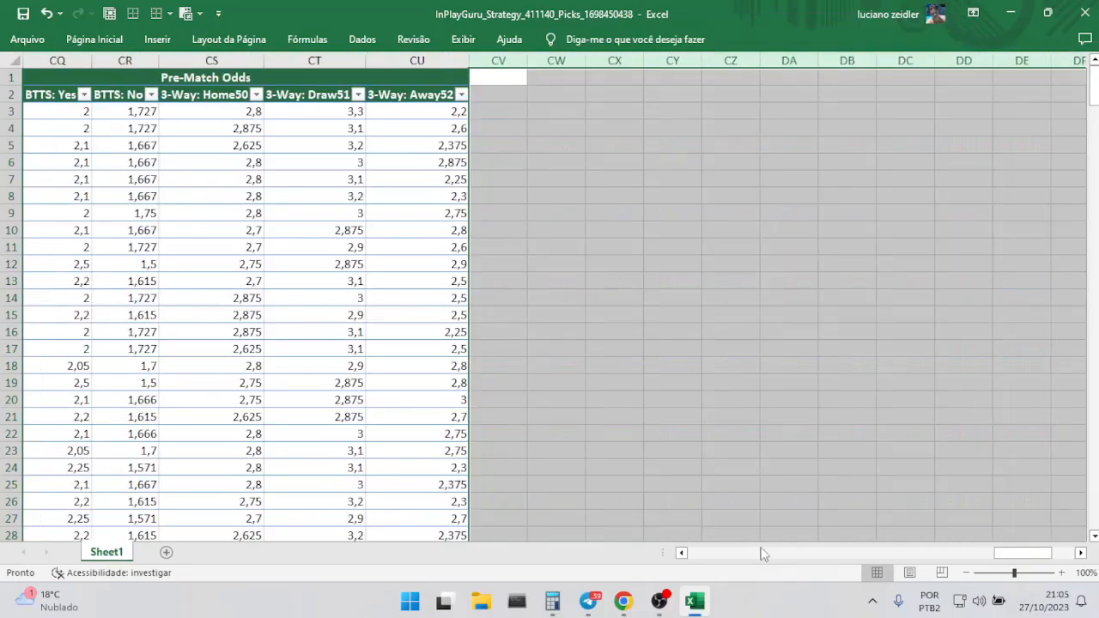
# Delete the columns between Away and H Score26 and those between A Score27 and 3-Way: Home50.
pyautogui.click(681, 553)
pyautogui.click(682, 553)
pyautogui.click(682, 553)
pyautogui.moveTo(432, 60); pyautogui.dragTo(130, 61)
pyautogui.rightClick(130, 60)
pyautogui.click(239, 213)
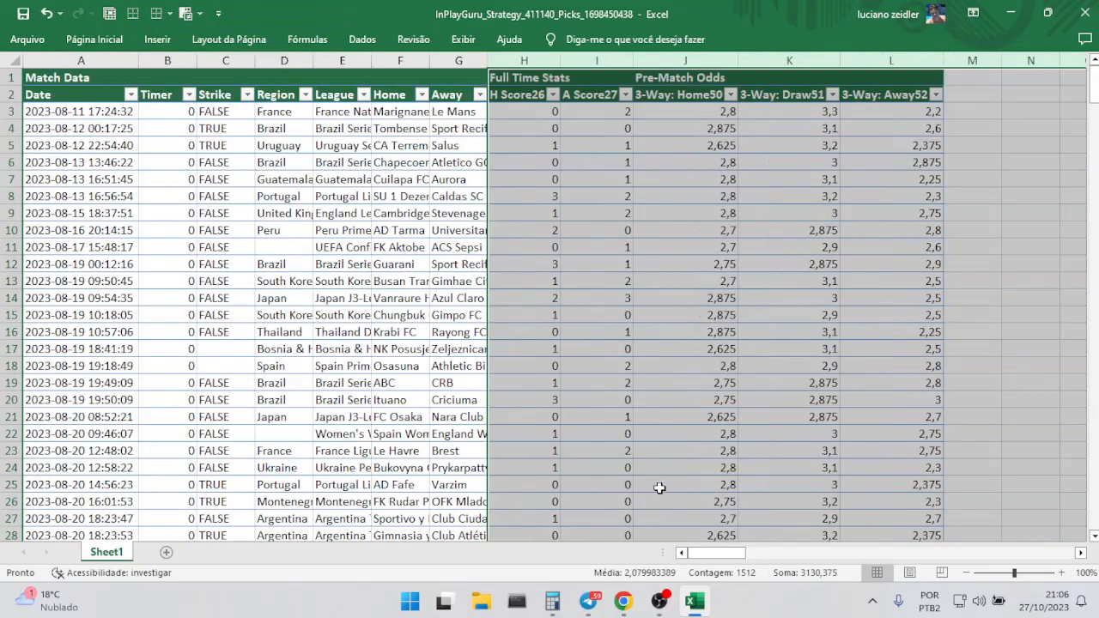
pyautogui.click(968, 182)
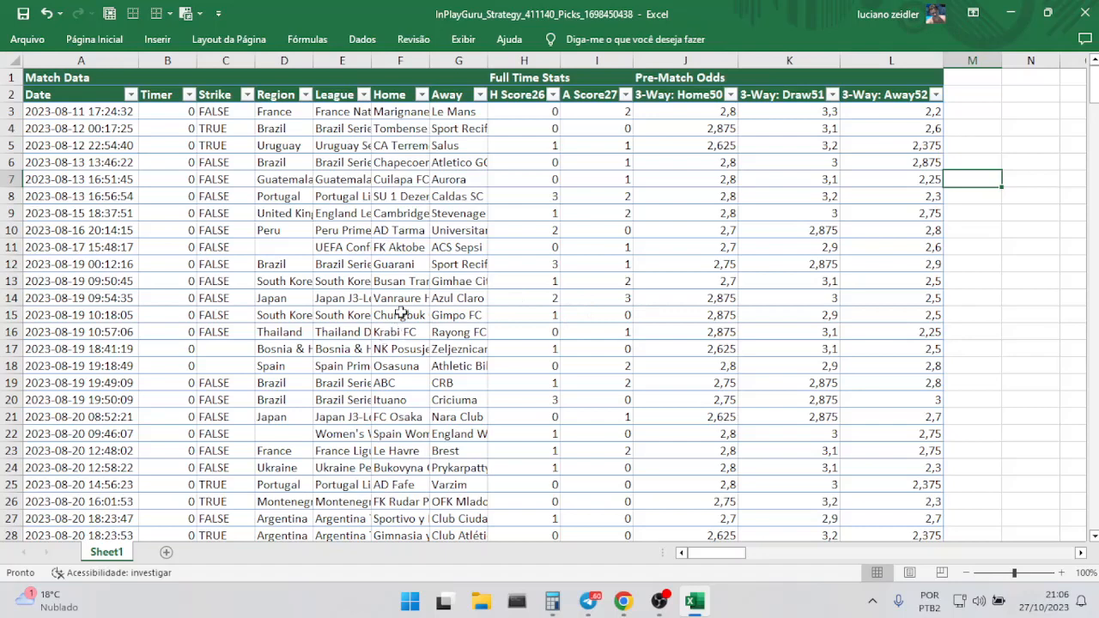
# Display the formula bar above the sheet and have cell M2 selected.
pyautogui.click(970, 98)
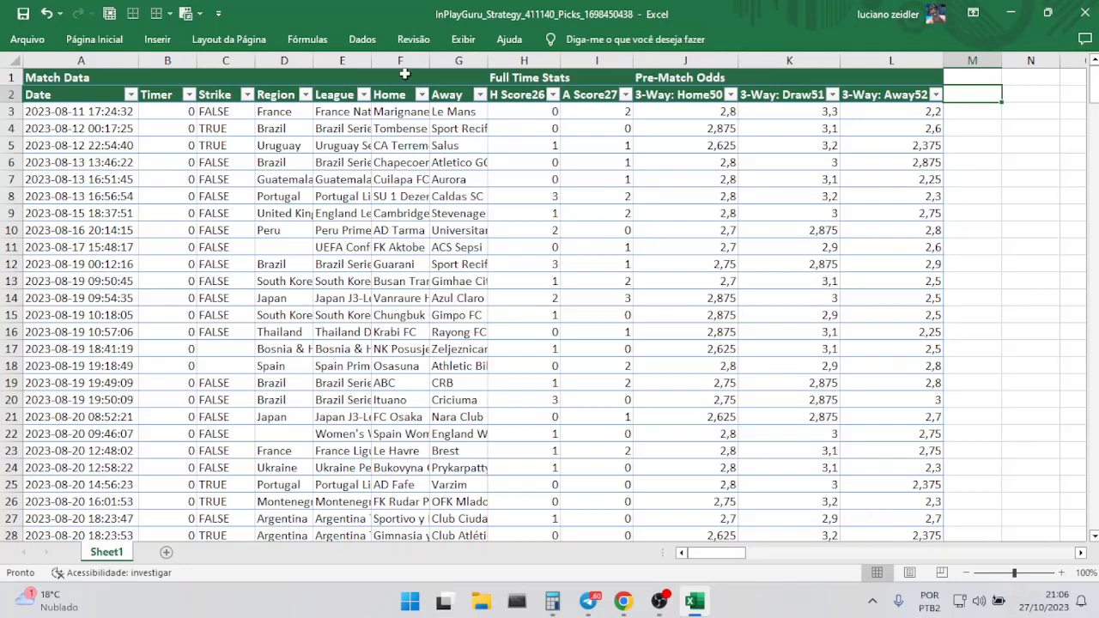
pyautogui.click(446, 43)
pyautogui.click(274, 100)
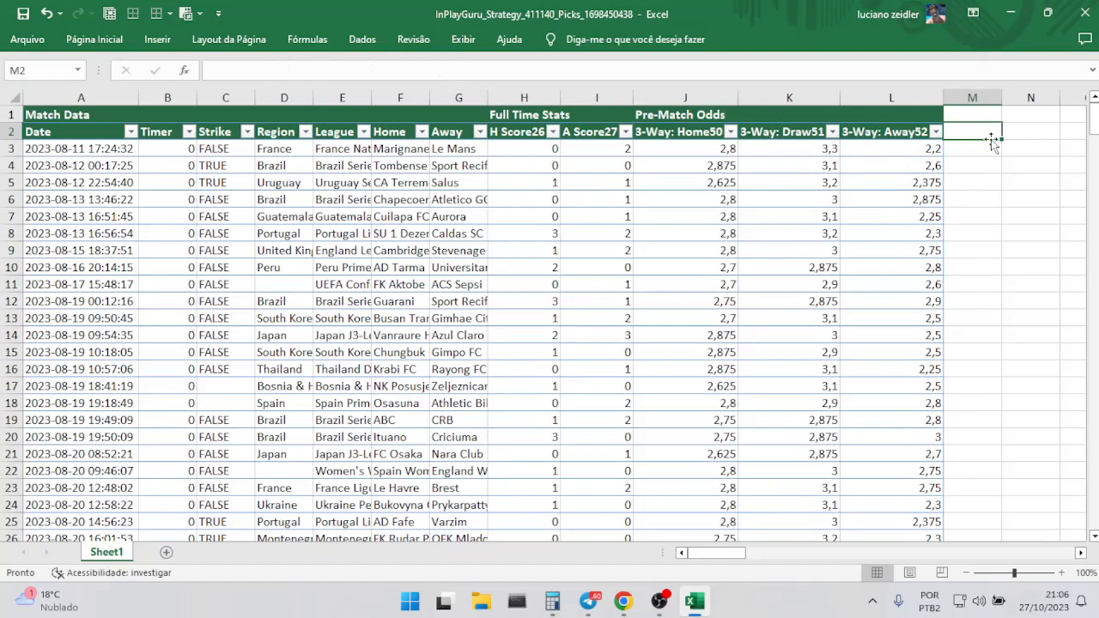
# Add three new table columns after 3-Way: Away52 with the headers wrD, PLD and PLAcD in M2:O2.
pyautogui.write('wrD')
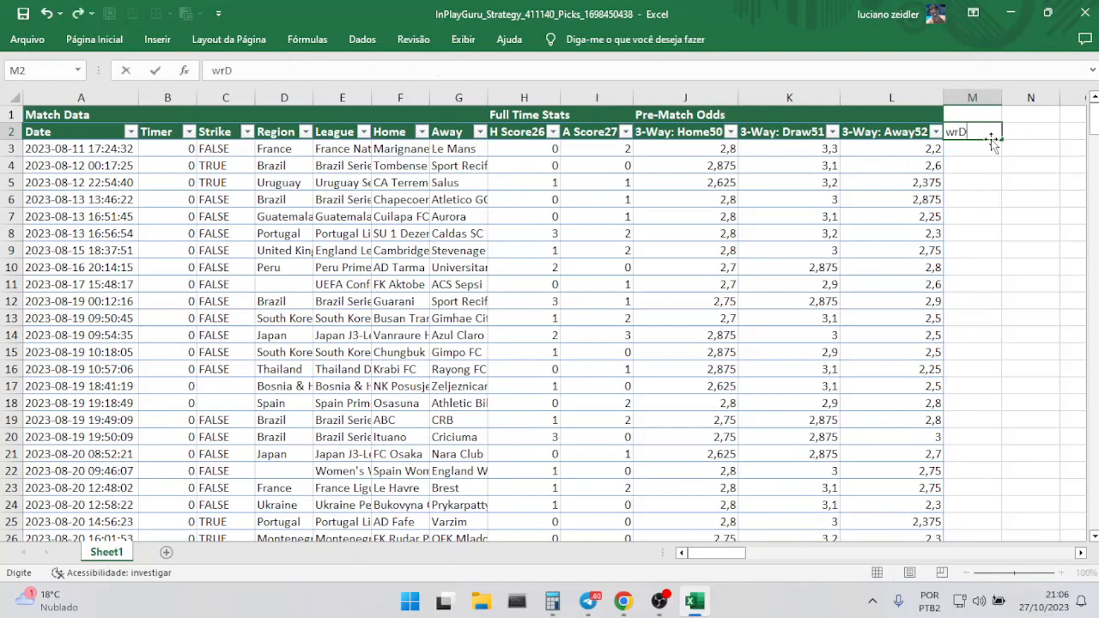
pyautogui.press('Tab')
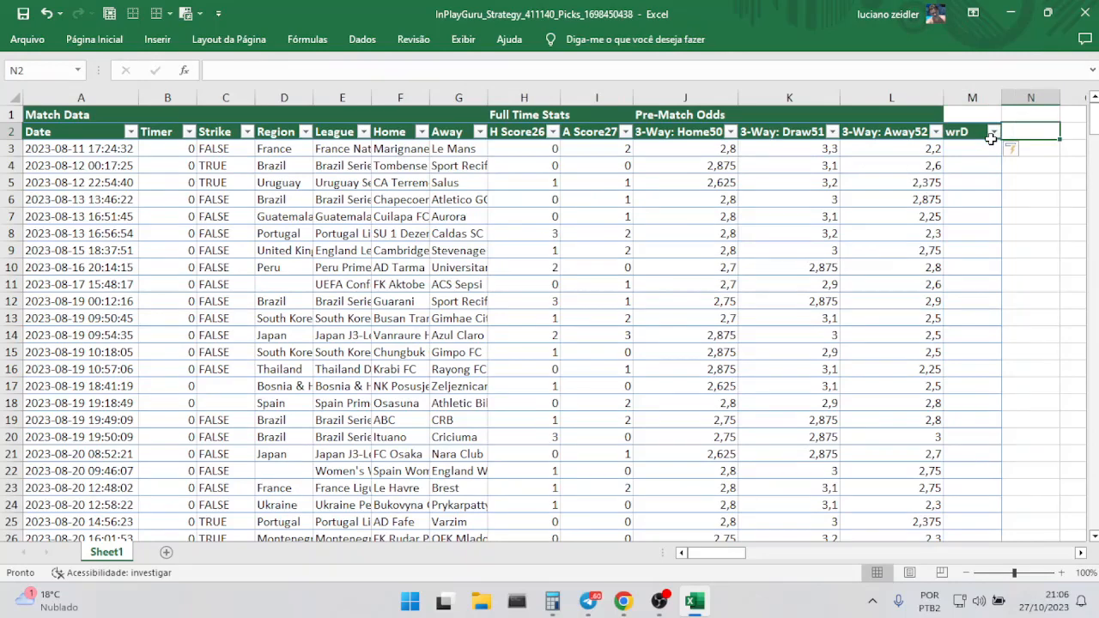
pyautogui.write('PLD')
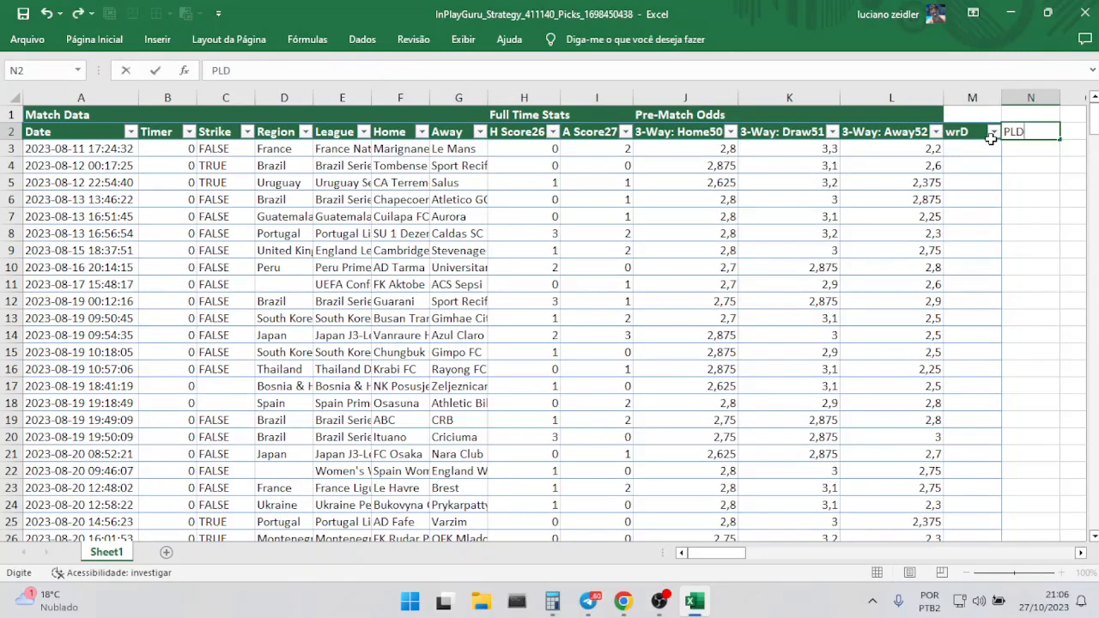
pyautogui.press('Tab')
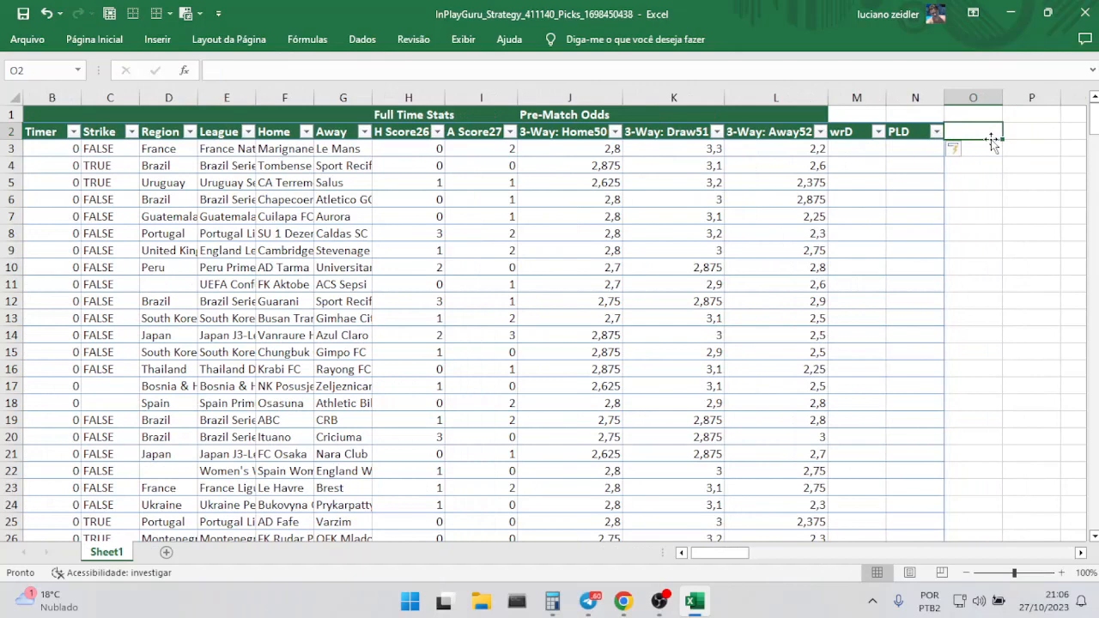
pyautogui.write('PL')
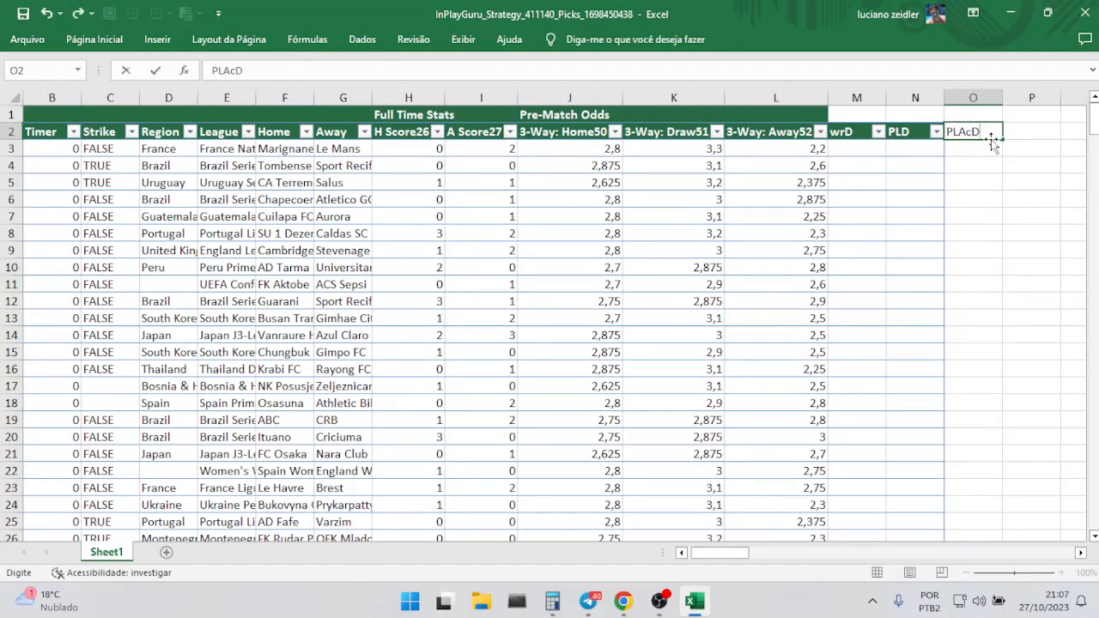
pyautogui.write('AcD')
pyautogui.press('Return')
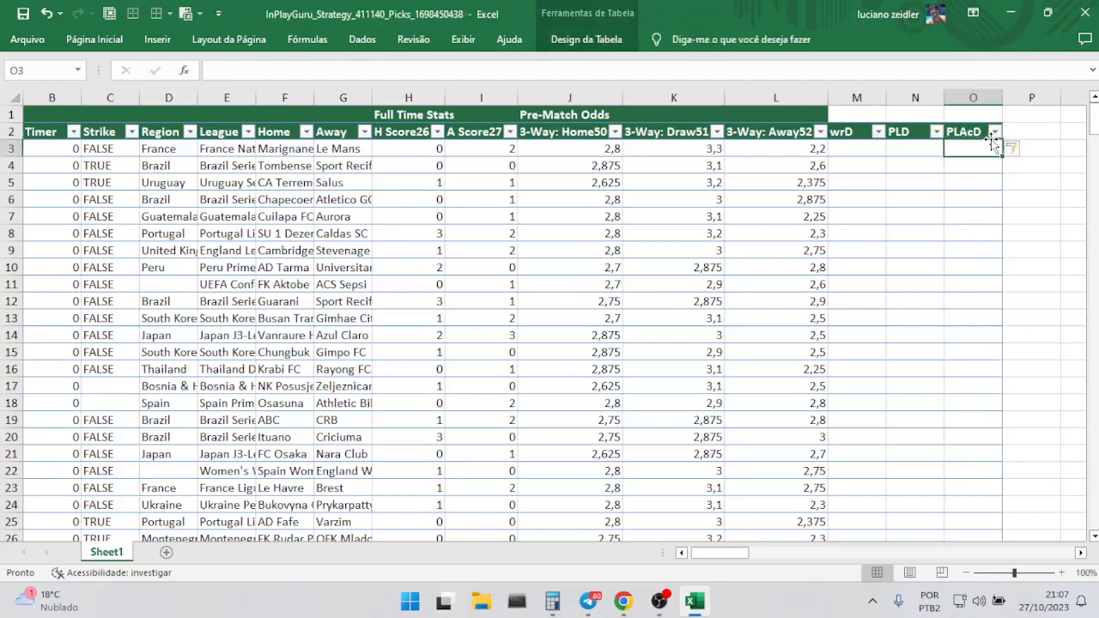
# Fill the wrD column with the formula =SE([@[H Score26]]=[@[A Score27]];1;0) to flag drawn matches.
pyautogui.click(864, 152)
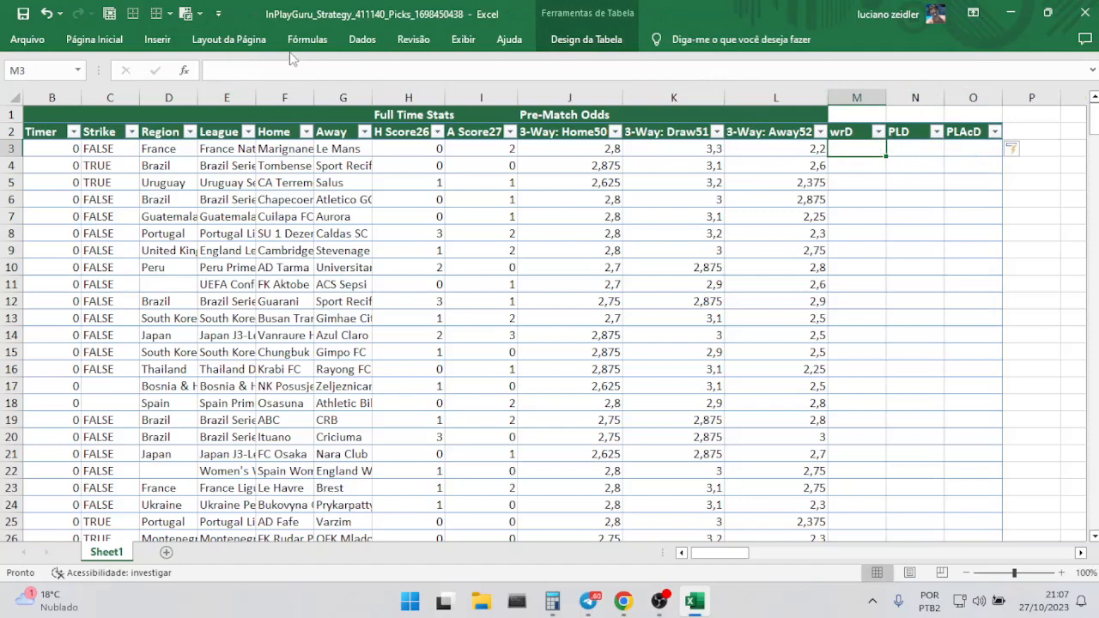
pyautogui.click(262, 73)
pyautogui.write('=')
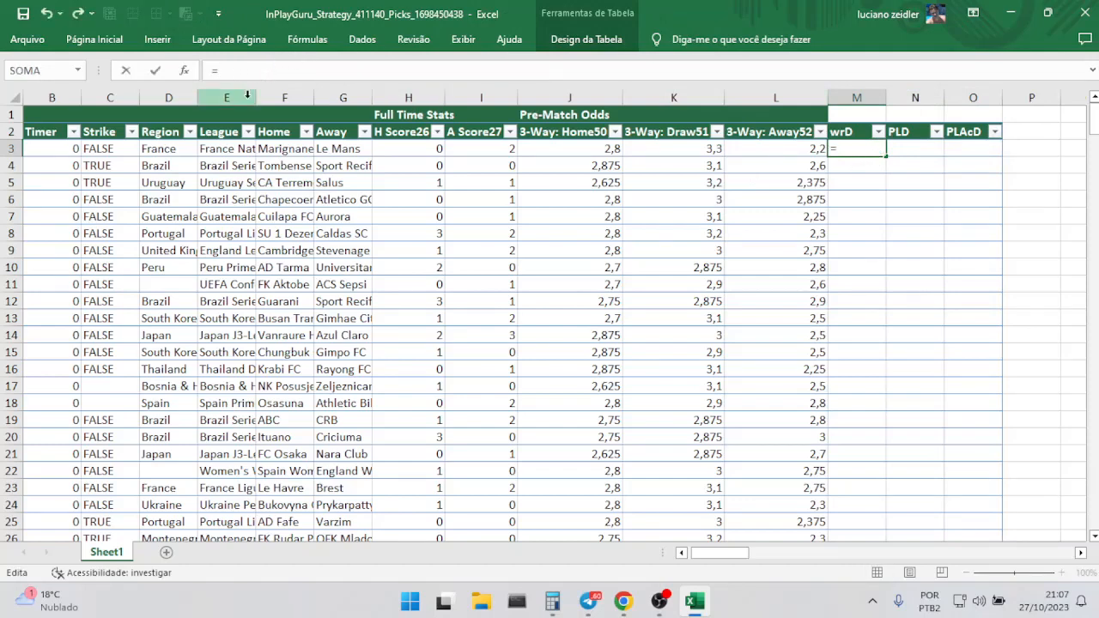
pyautogui.write('se')
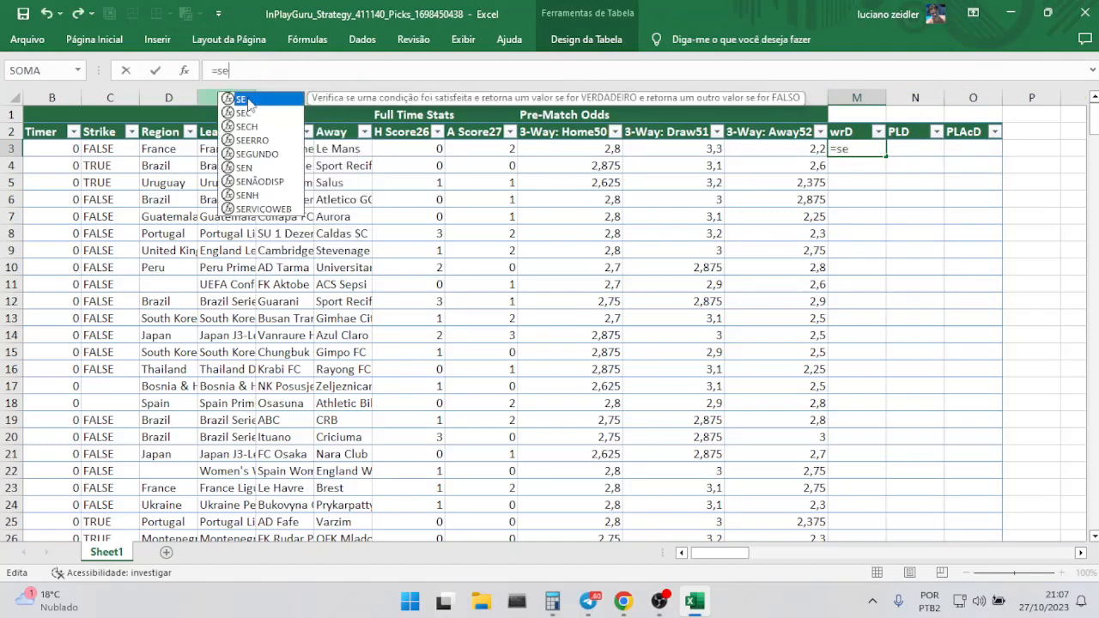
pyautogui.write('(')
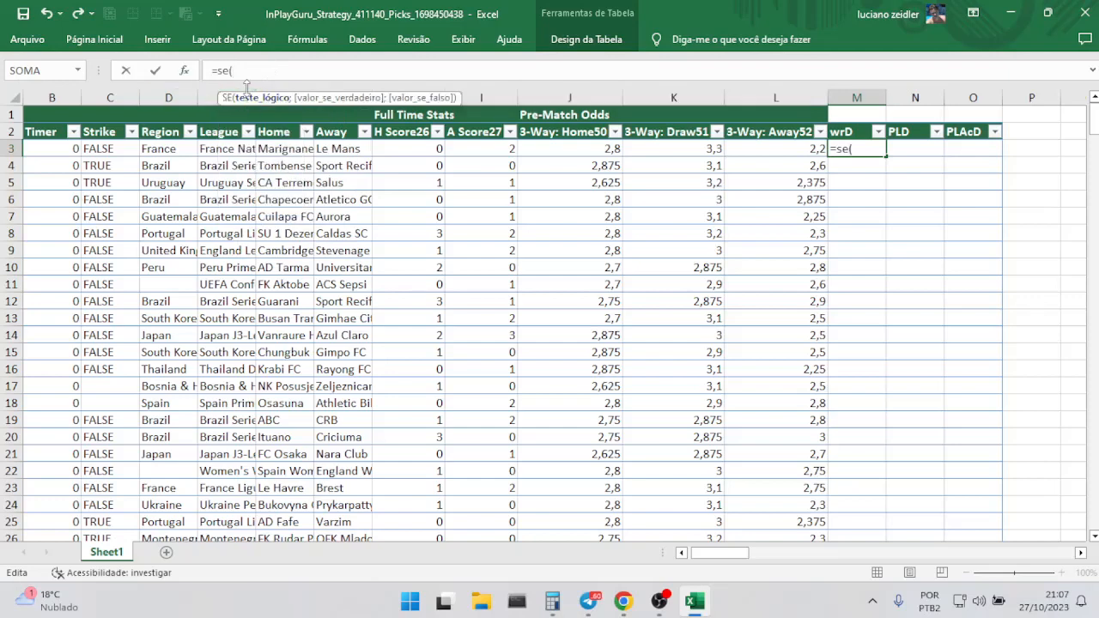
pyautogui.click(434, 149)
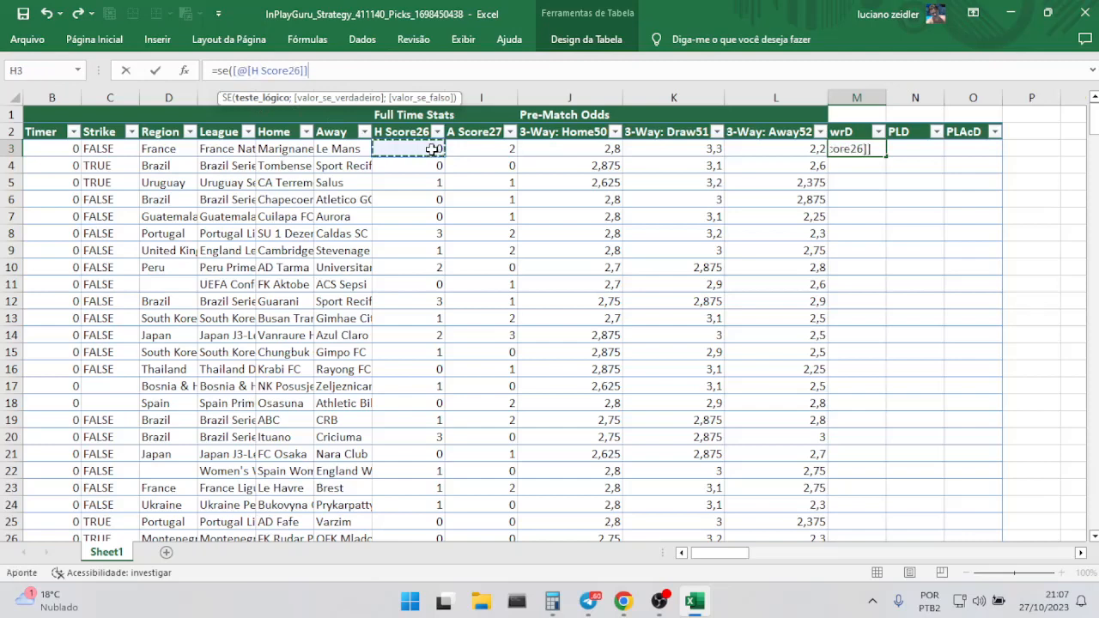
pyautogui.write('=')
pyautogui.click(478, 149)
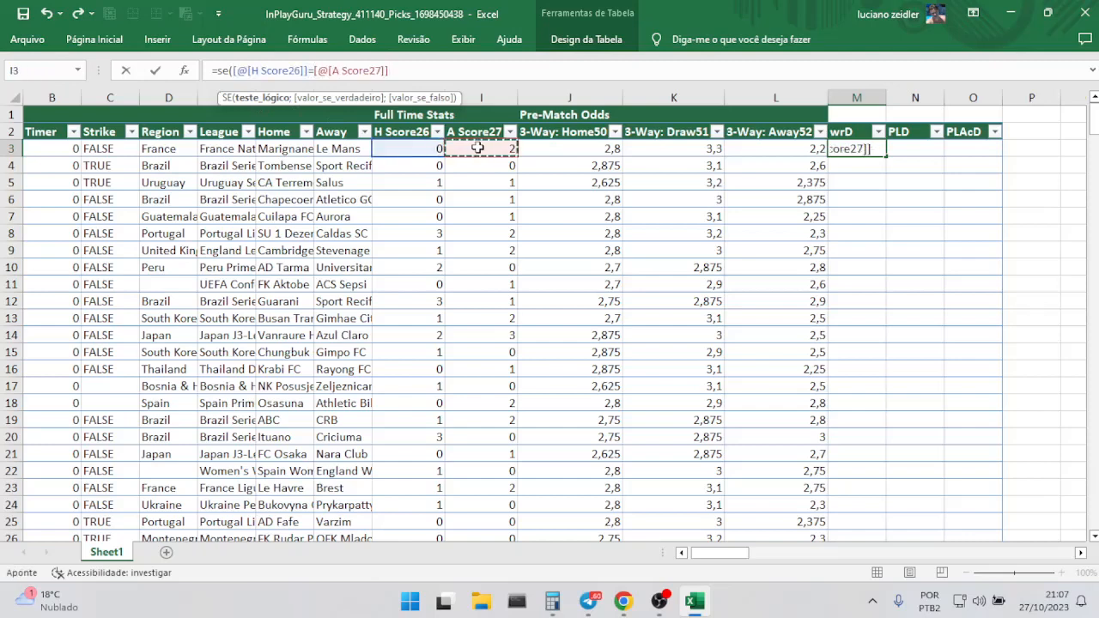
pyautogui.write(';1;0)')
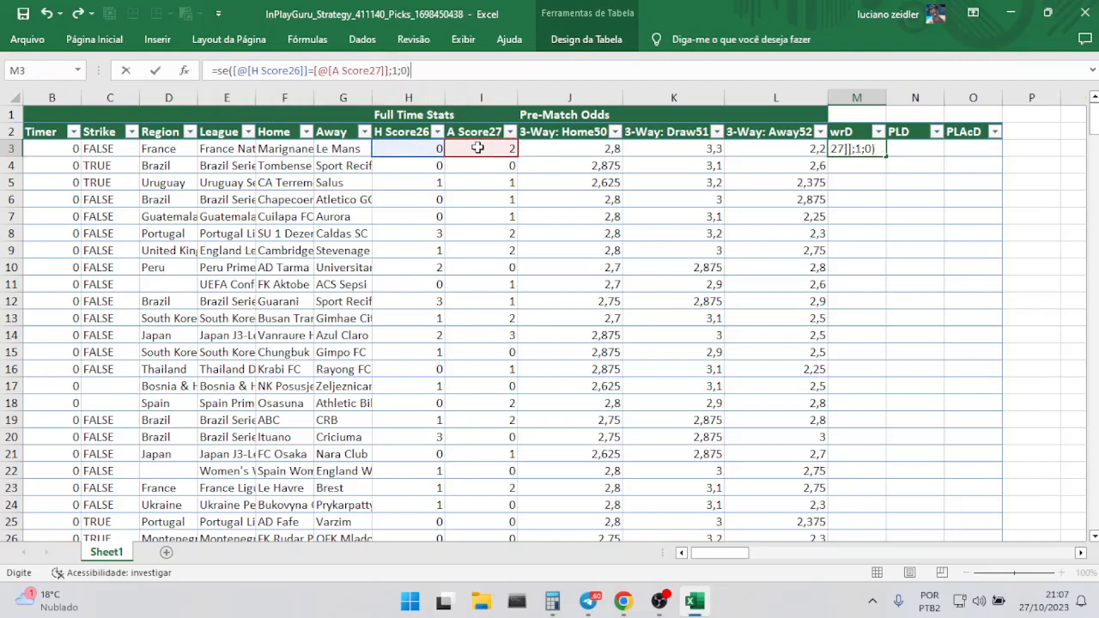
pyautogui.press('Return')
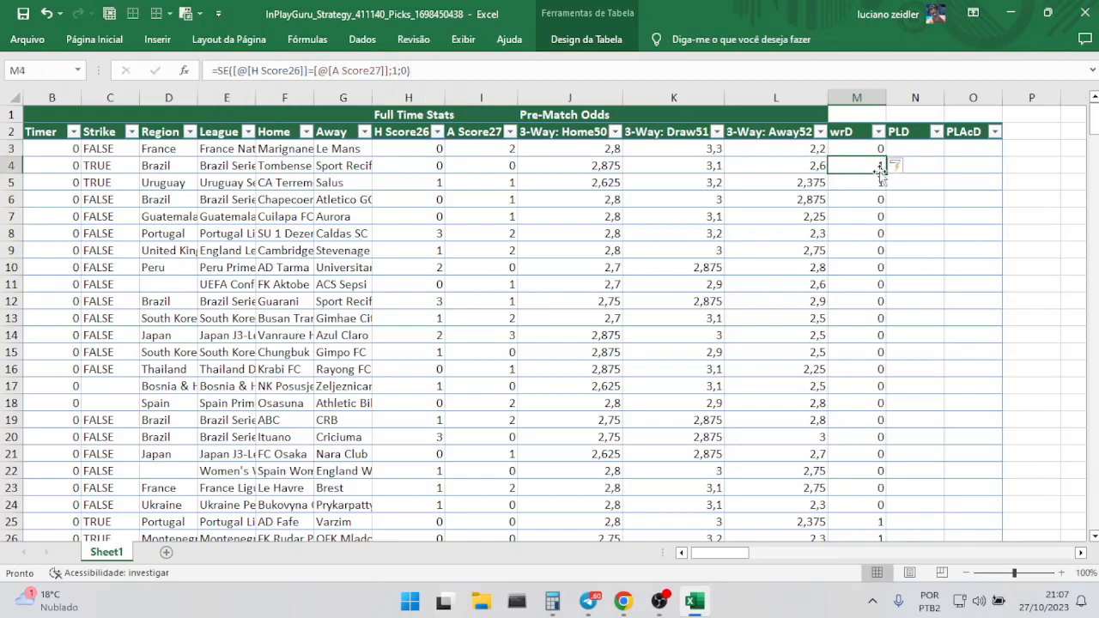
pyautogui.click(473, 166)
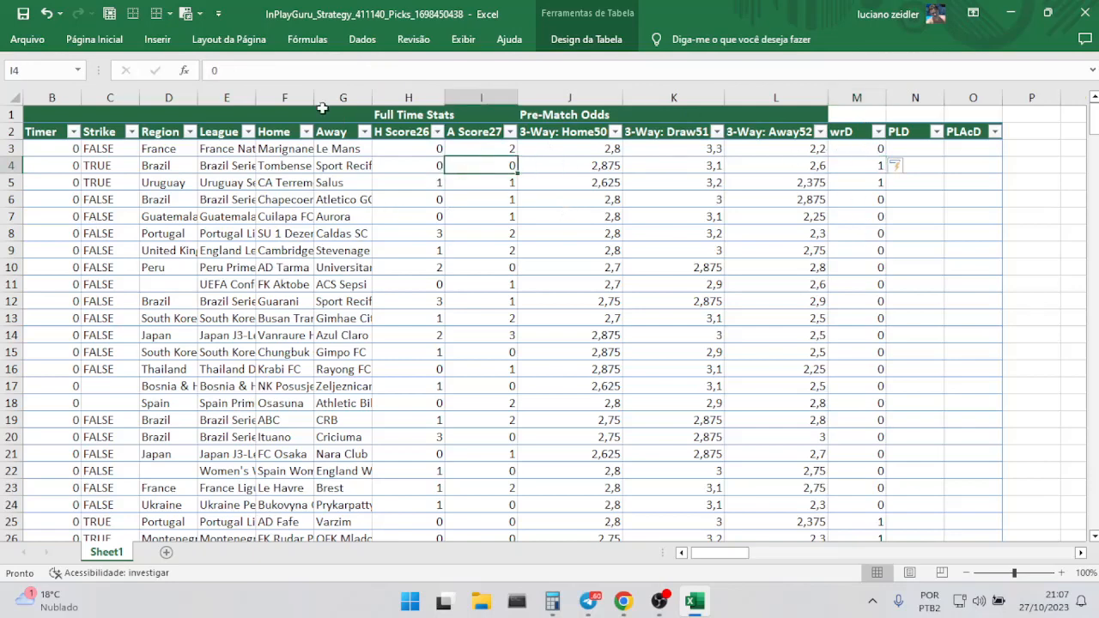
pyautogui.click(915, 150)
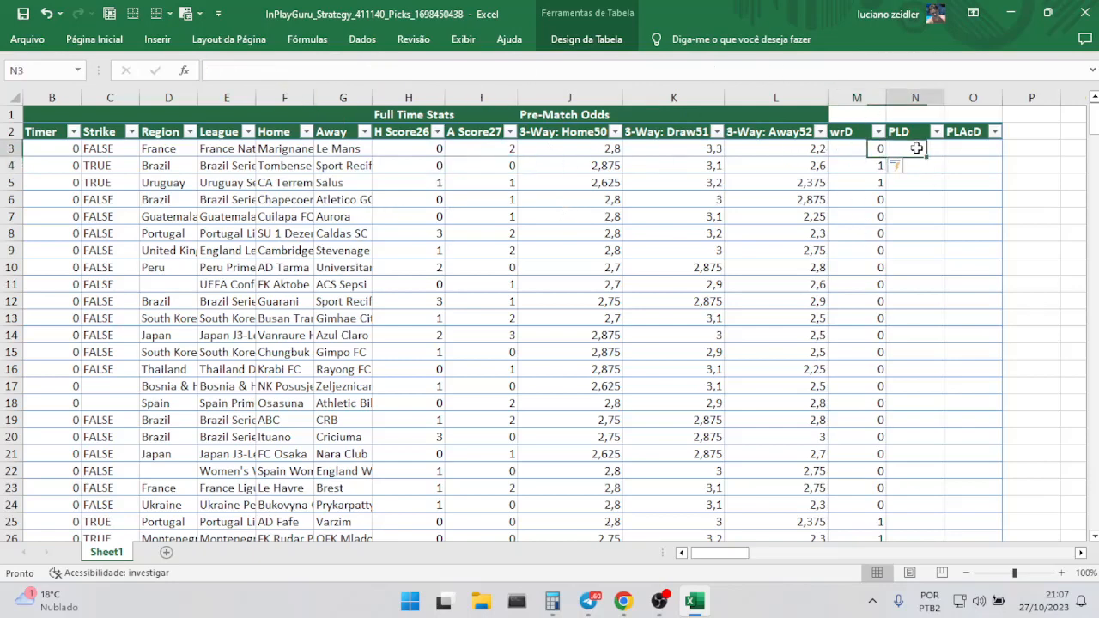
pyautogui.click(248, 74)
pyautogui.write('=se')
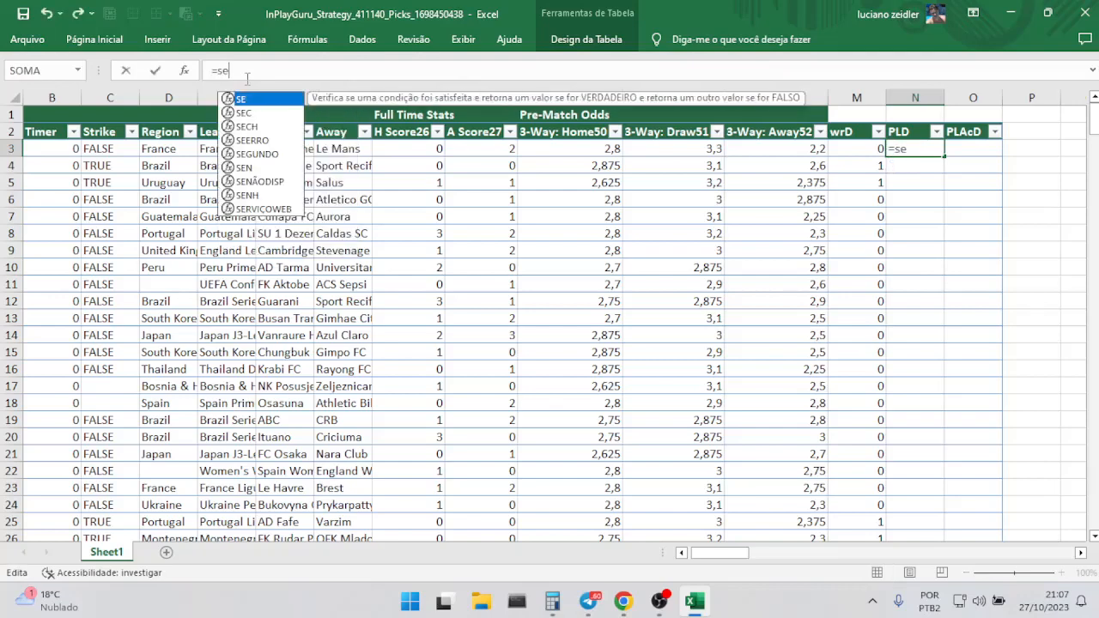
pyautogui.write('(')
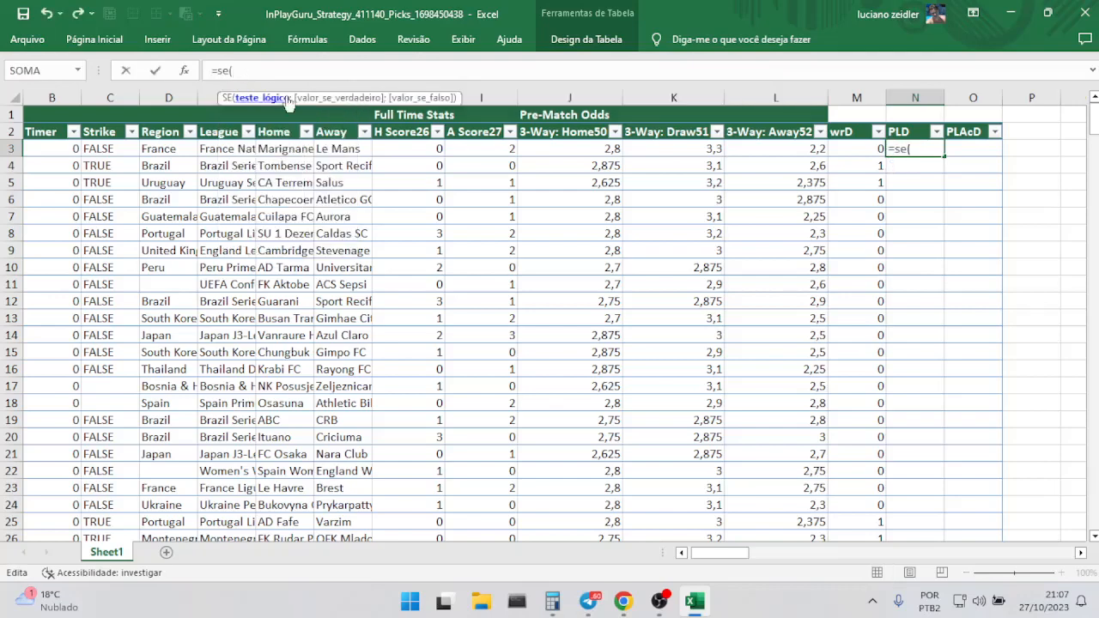
pyautogui.click(867, 149)
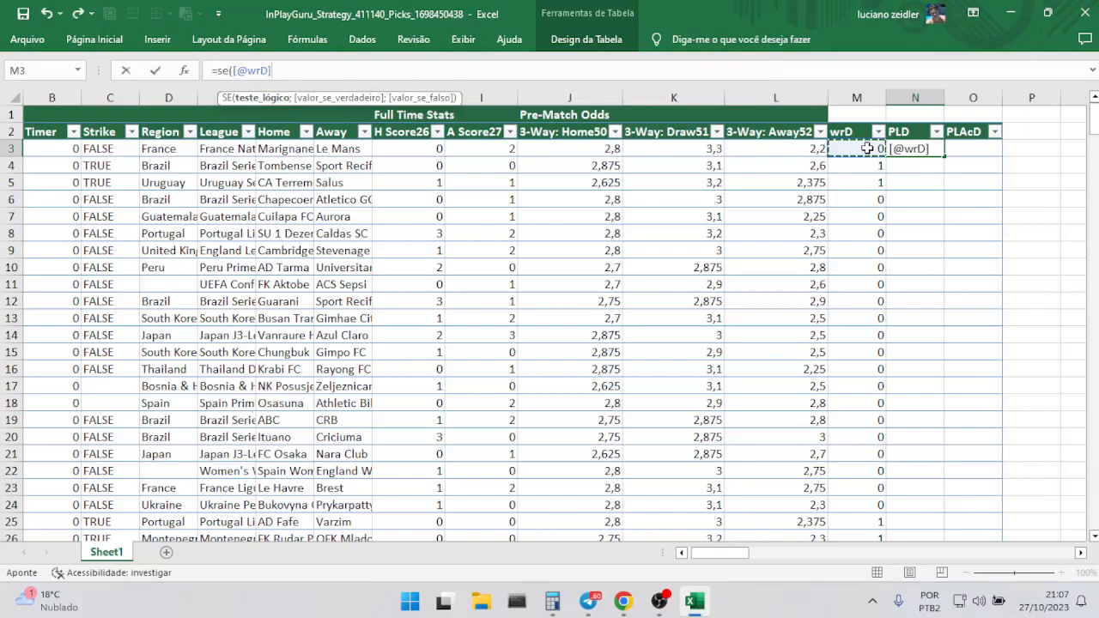
pyautogui.write('=1;')
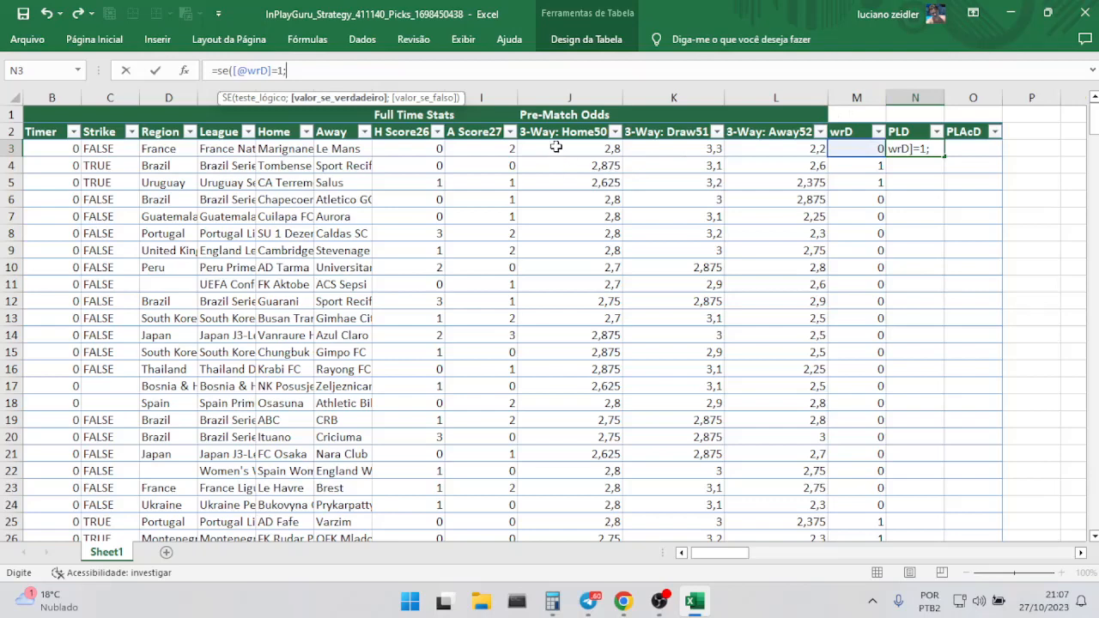
pyautogui.click(689, 150)
pyautogui.write('-1')
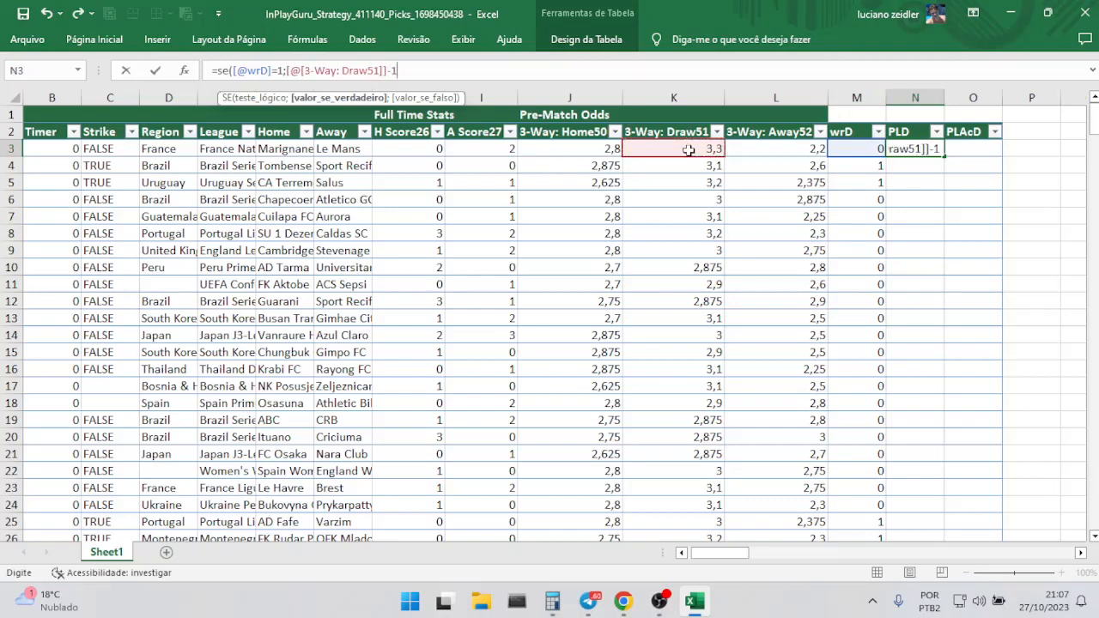
pyautogui.write(';')
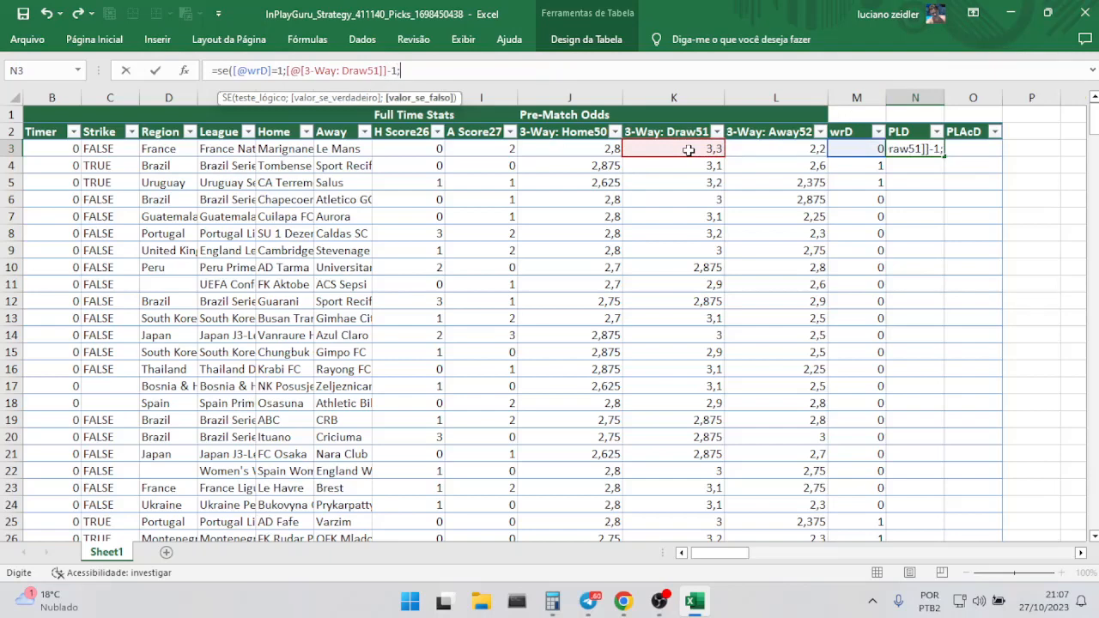
pyautogui.write('-1)')
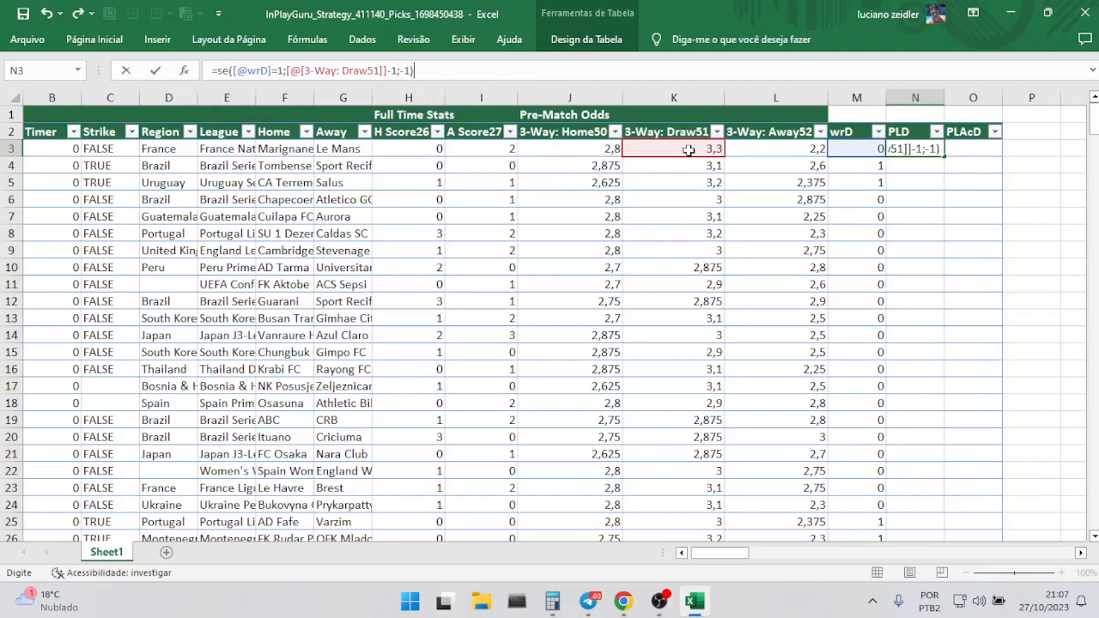
pyautogui.press('Return')
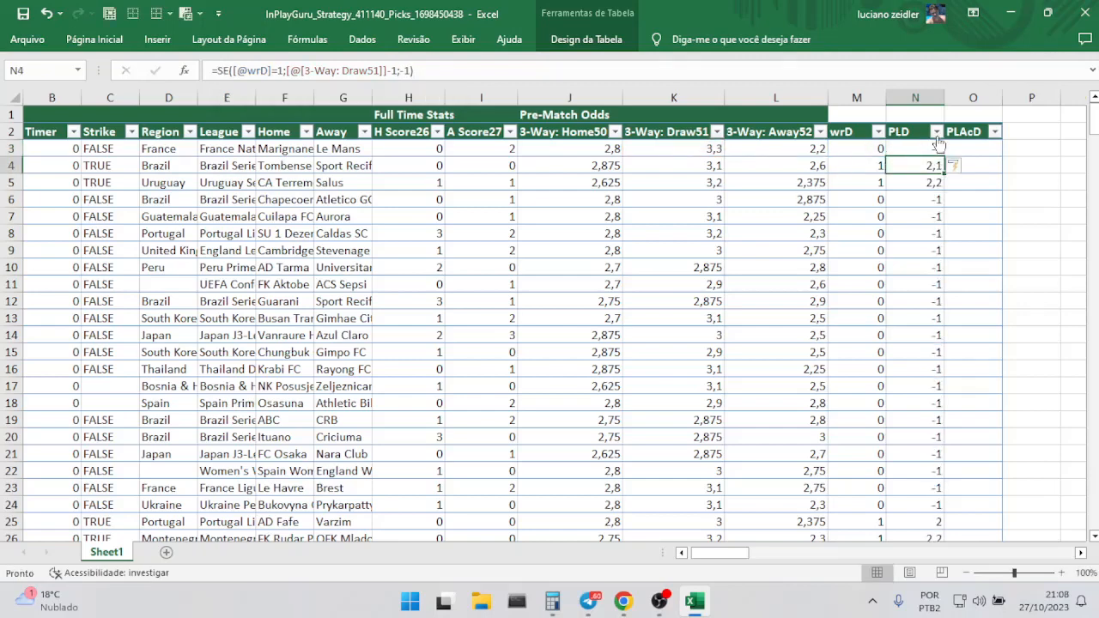
# Fill the PLAcD column with a running total of PLD by entering =SOMA($N$3:N5) in cell O5.
pyautogui.click(982, 185)
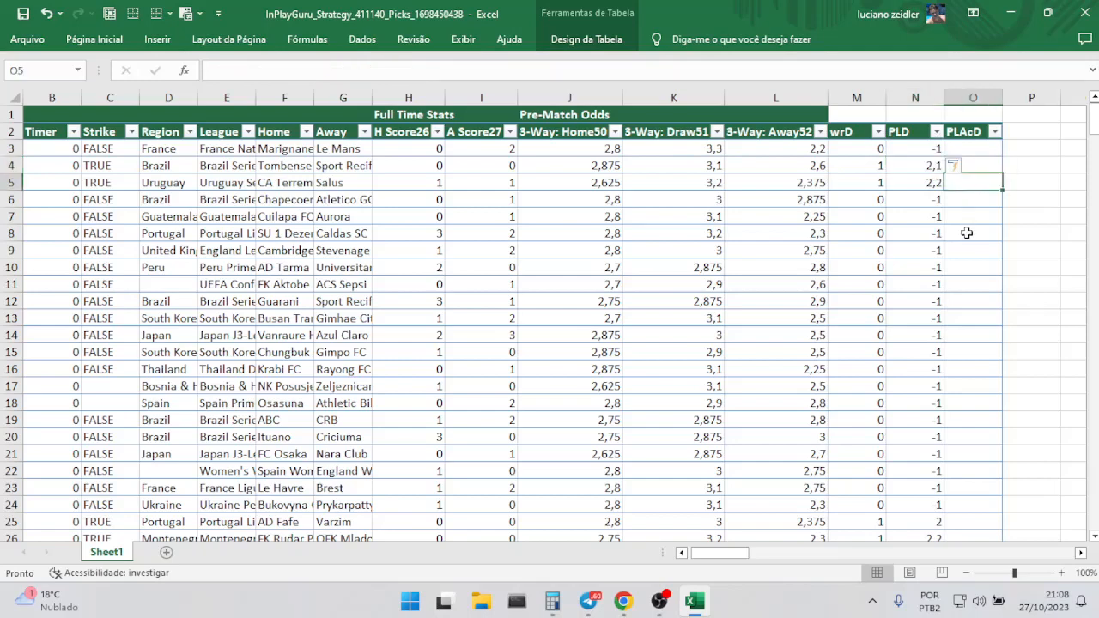
pyautogui.write('=som')
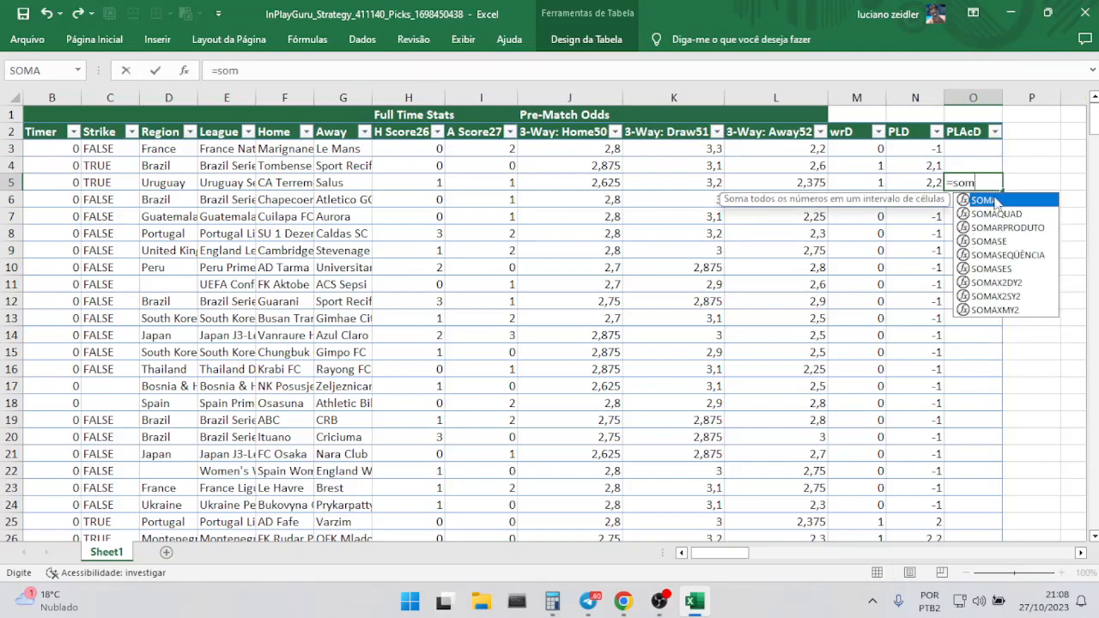
pyautogui.doubleClick(996, 201)
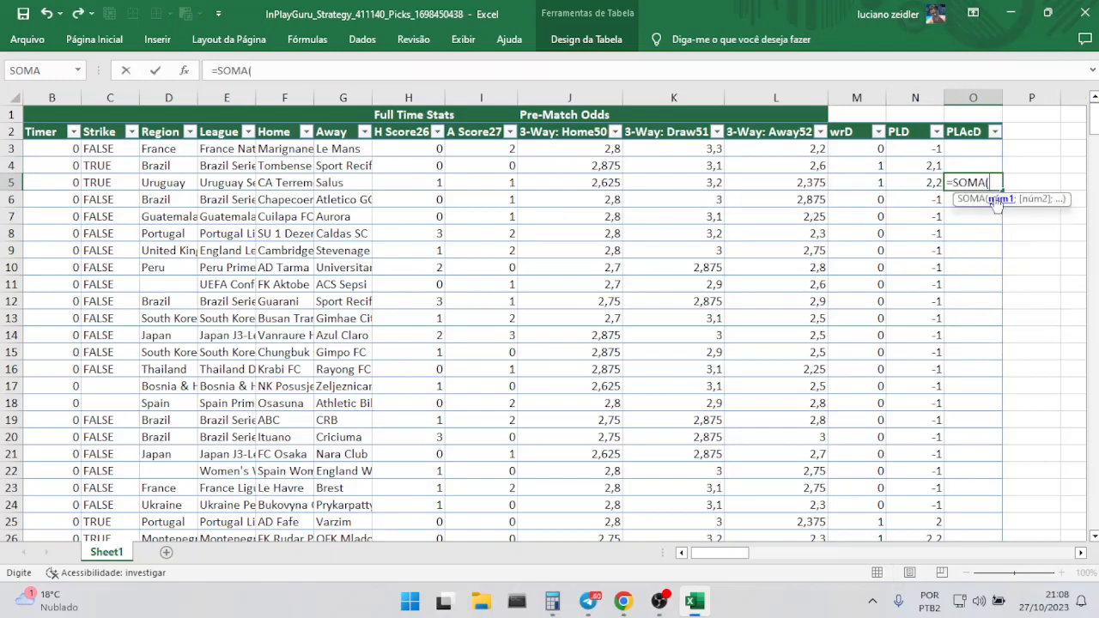
pyautogui.moveTo(920, 148); pyautogui.dragTo(922, 172)
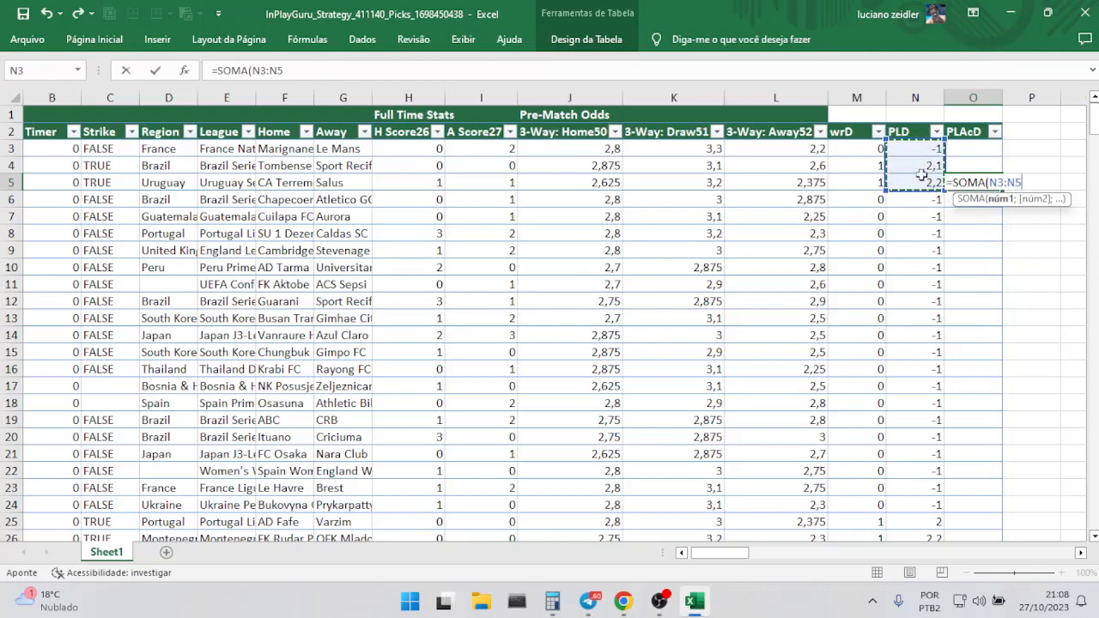
pyautogui.click(996, 182)
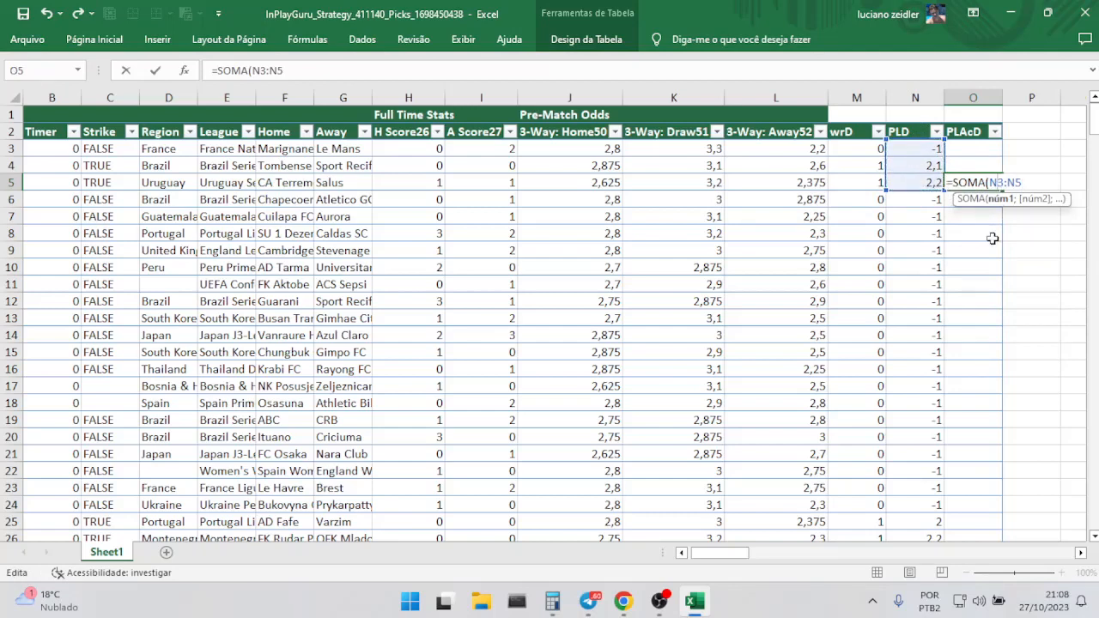
pyautogui.press('F4')
pyautogui.press('Return')
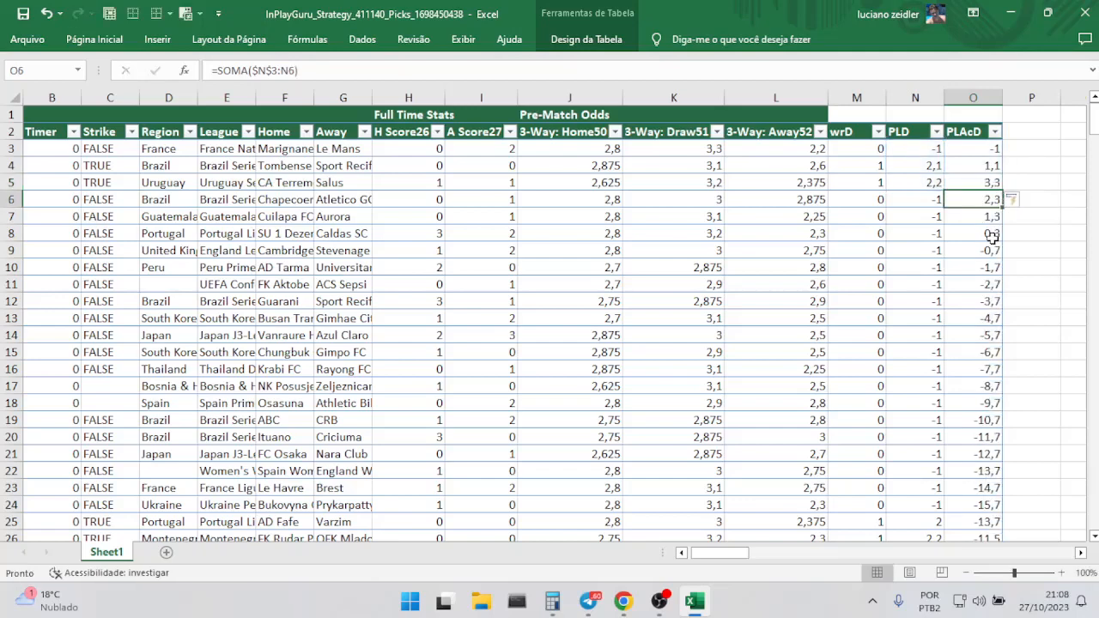
# Examine the average, count and sum of the whole PLD column.
pyautogui.click(918, 97)
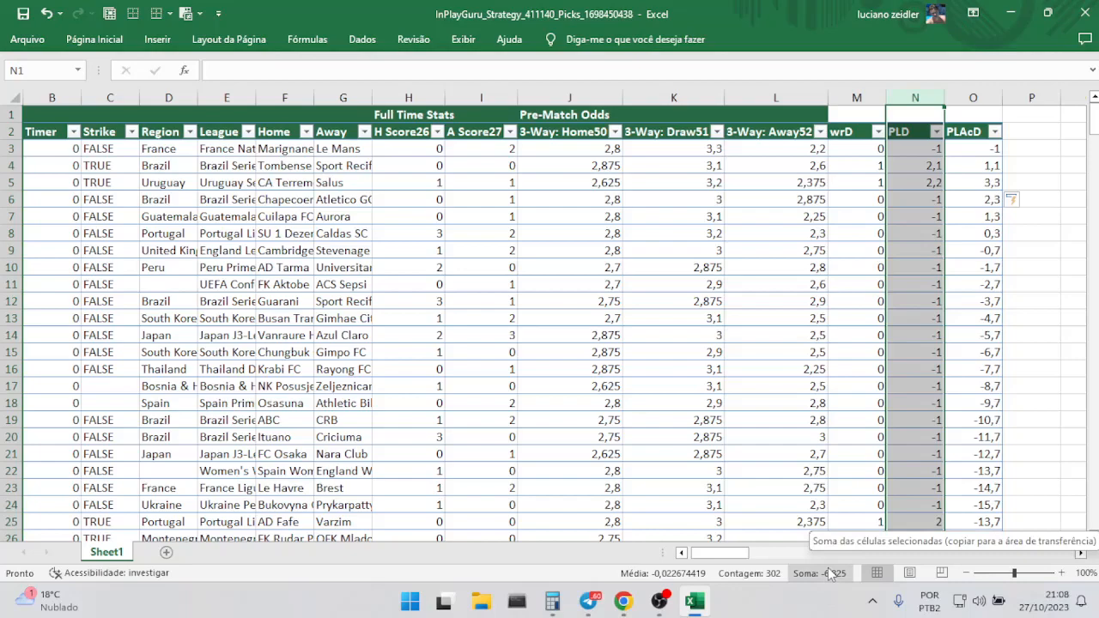
pyautogui.hscroll(2, 491, 435)
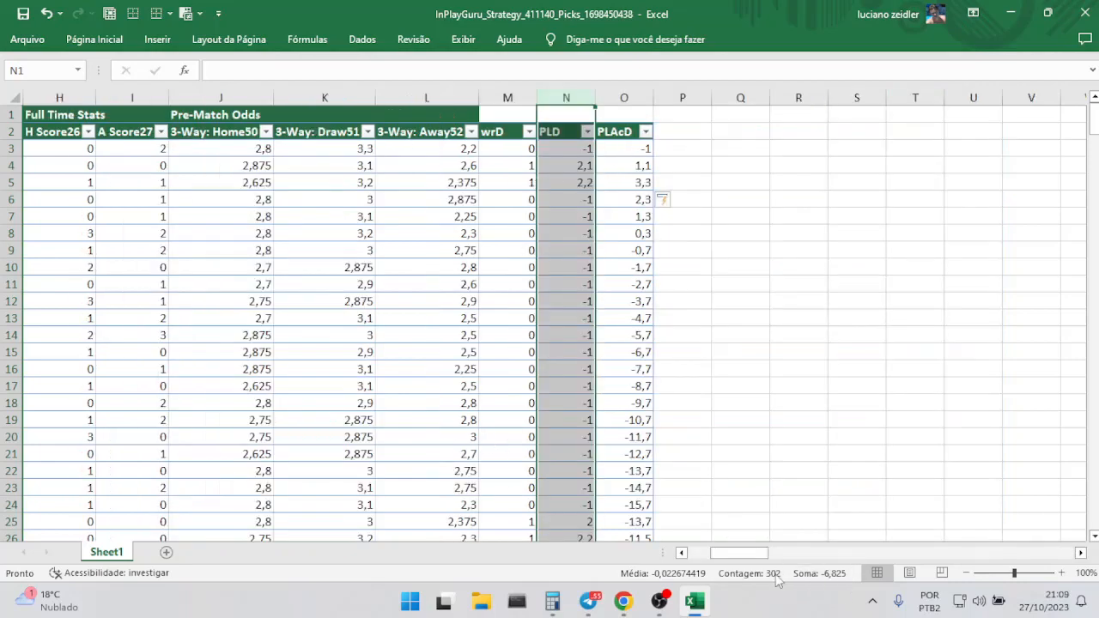
pyautogui.moveTo(747, 559); pyautogui.dragTo(719, 560)
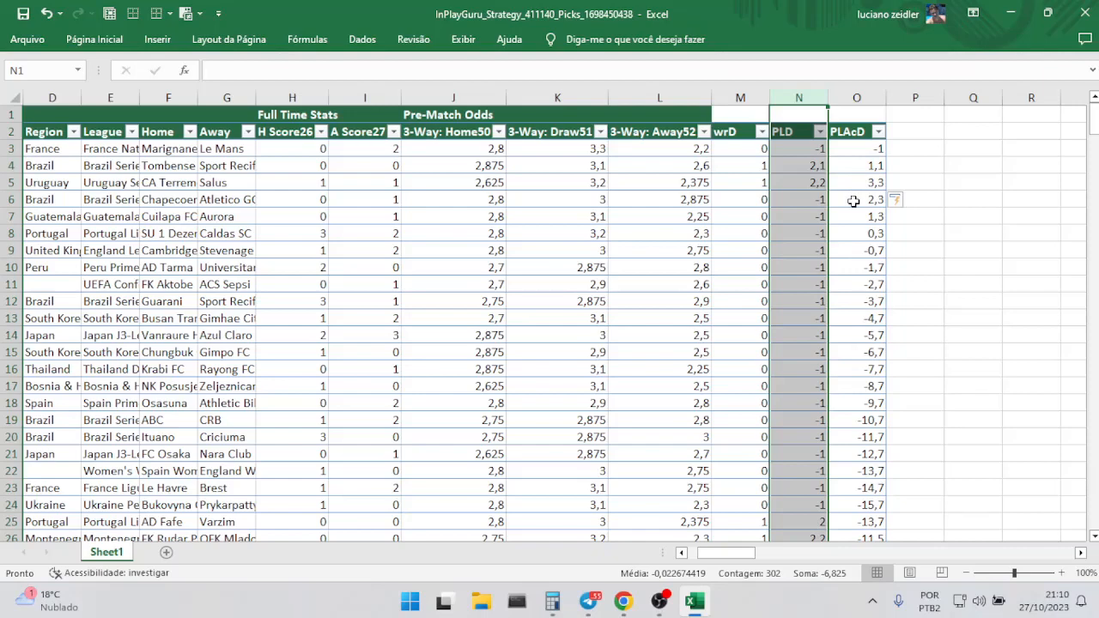
# Insert a 2D line chart of the PLAcD values in O3:O303 and enlarge it up and across to the Region column.
pyautogui.click(805, 149)
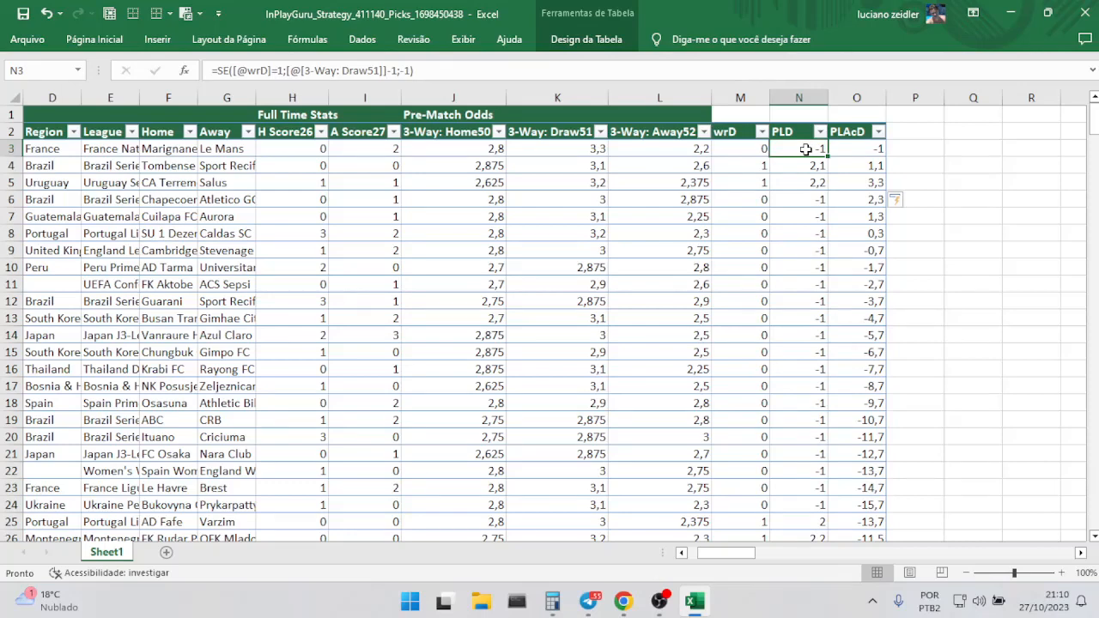
pyautogui.click(865, 149)
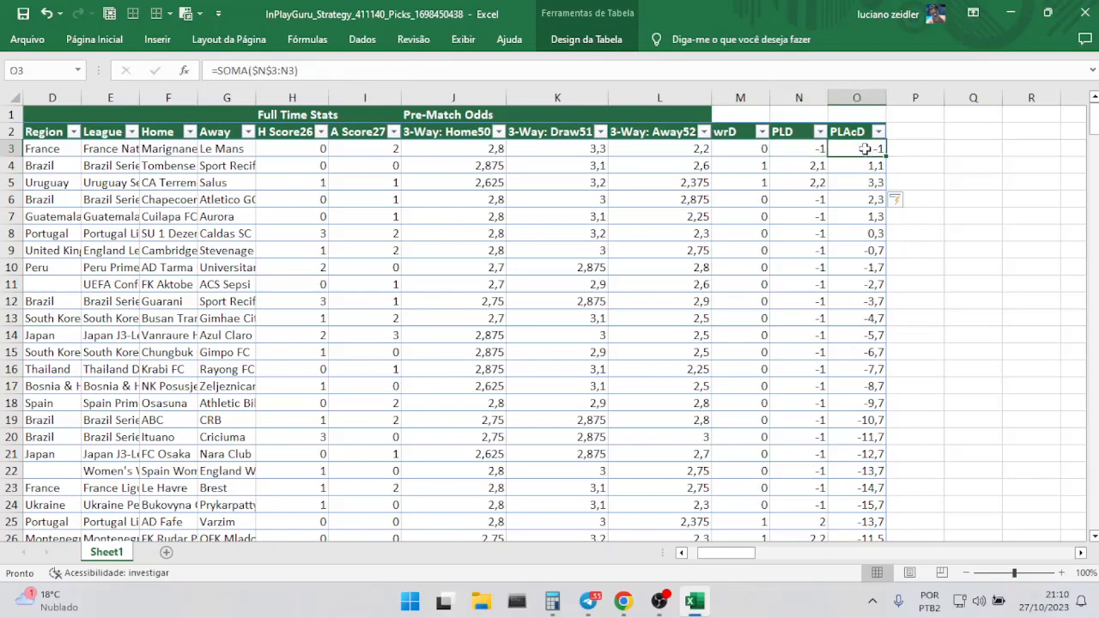
pyautogui.hotkey('ctrl', 'shift', 'Down')
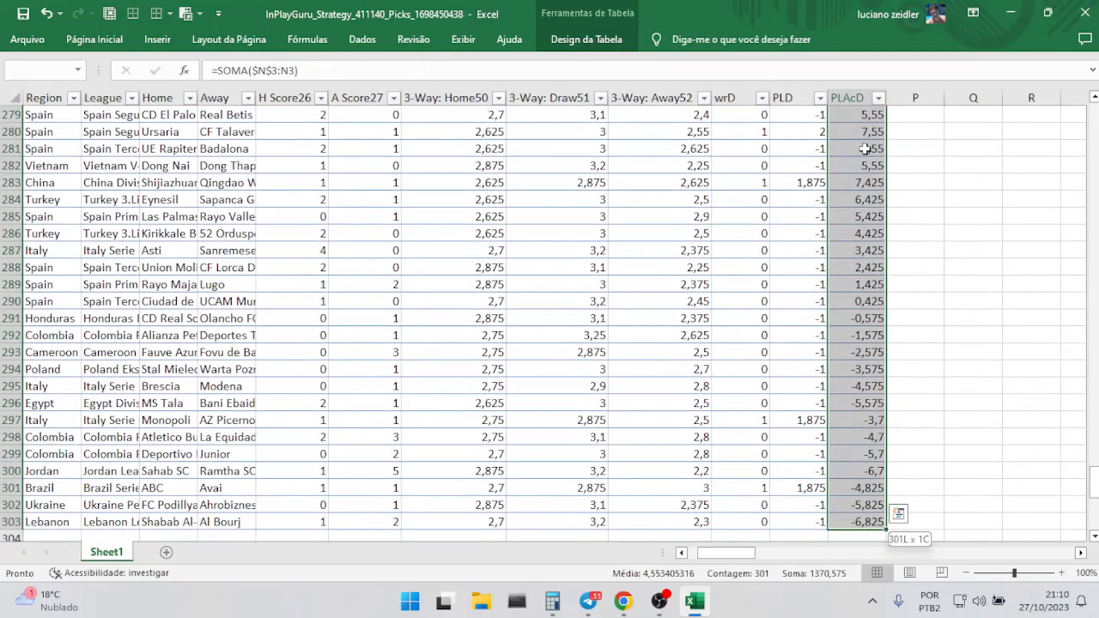
pyautogui.click(157, 40)
pyautogui.click(409, 82)
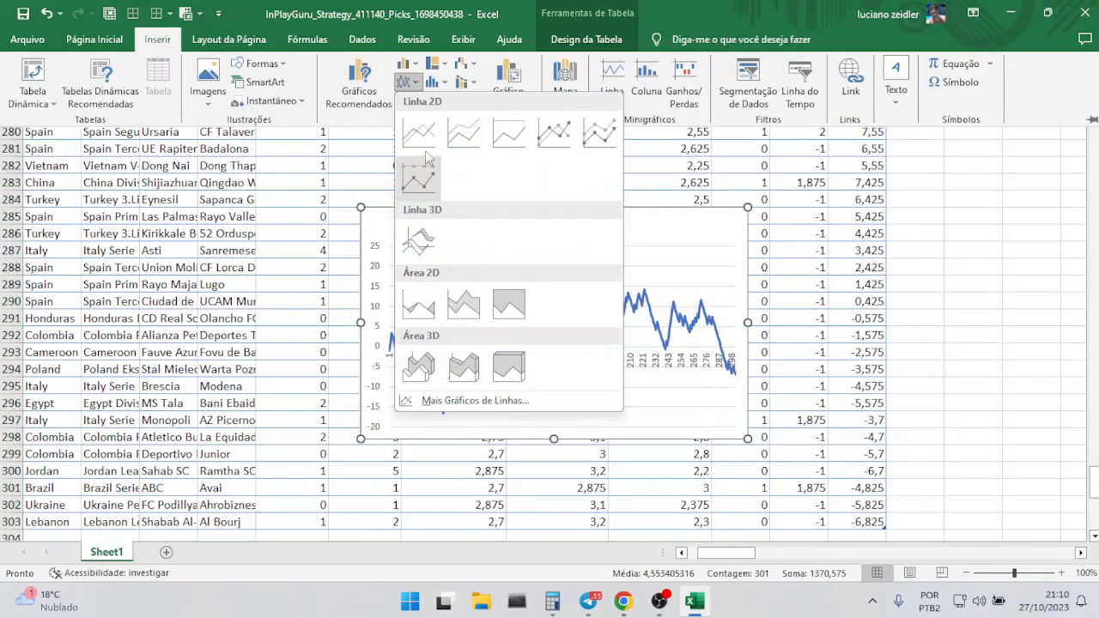
pyautogui.click(425, 158)
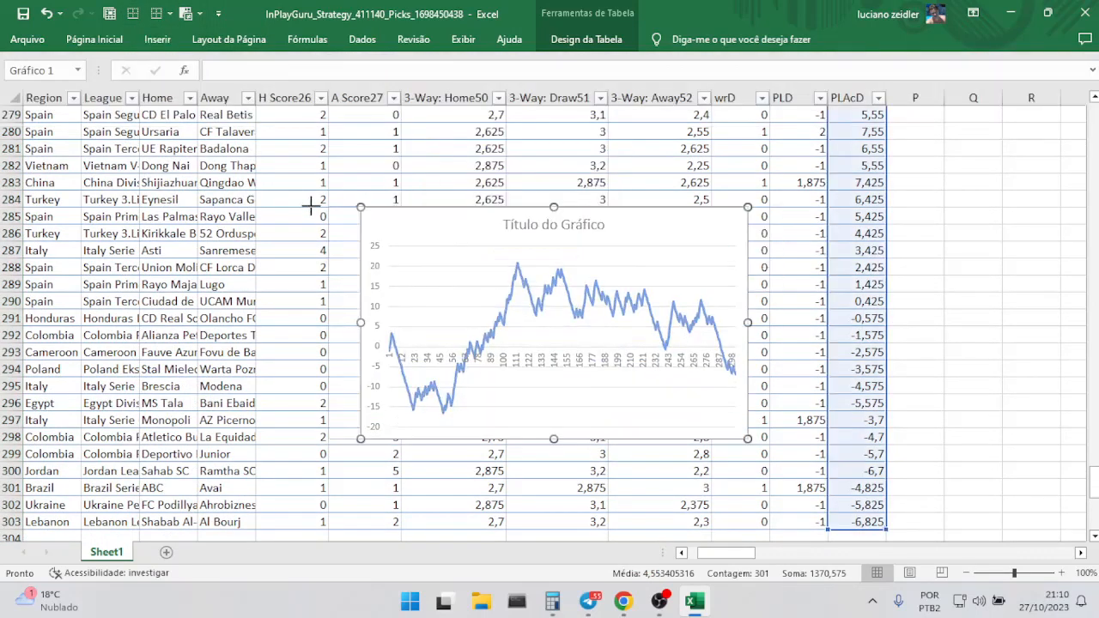
pyautogui.moveTo(311, 206); pyautogui.dragTo(51, 148)
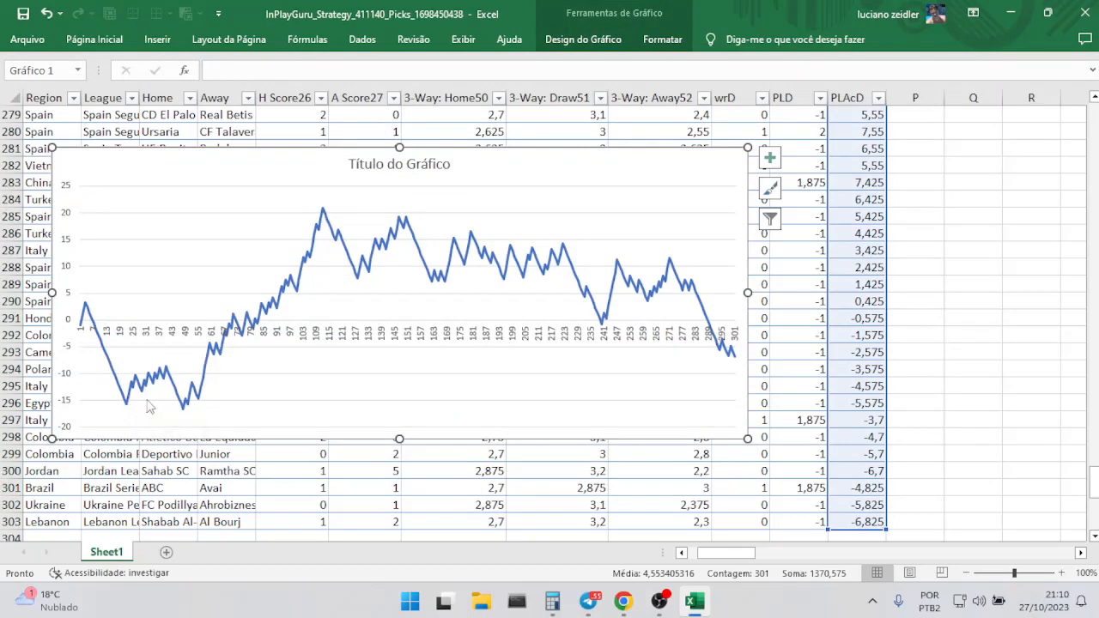
# Examine the accumulated profit/loss curve alongside the Date column and the PLAcD values of the last picks.
pyautogui.moveTo(182, 417)
pyautogui.moveTo(738, 360)
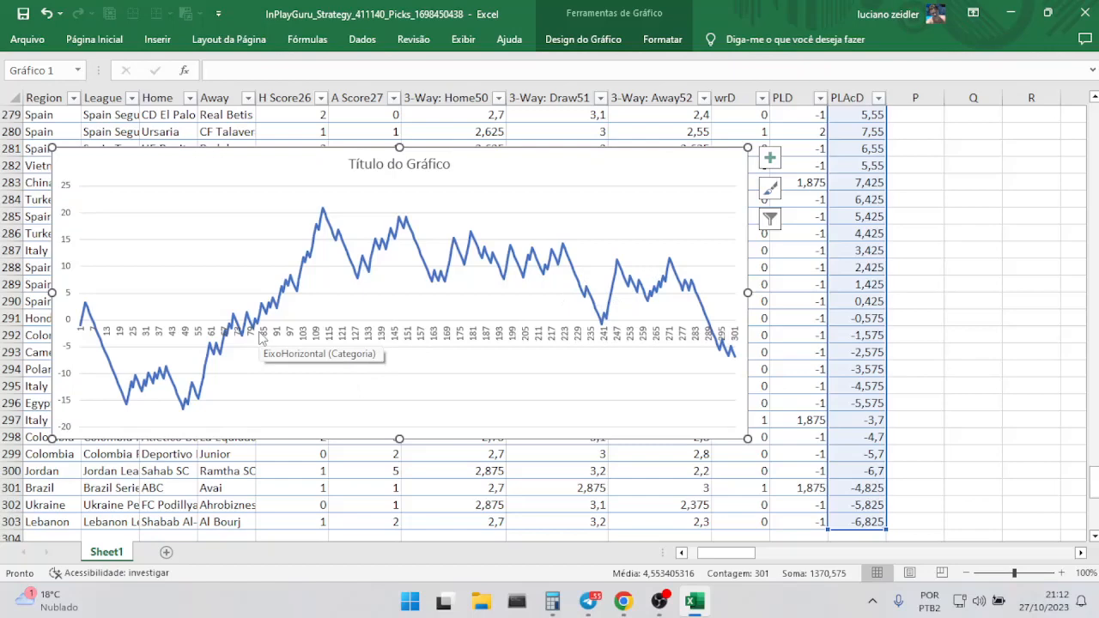
pyautogui.moveTo(706, 553); pyautogui.dragTo(694, 557)
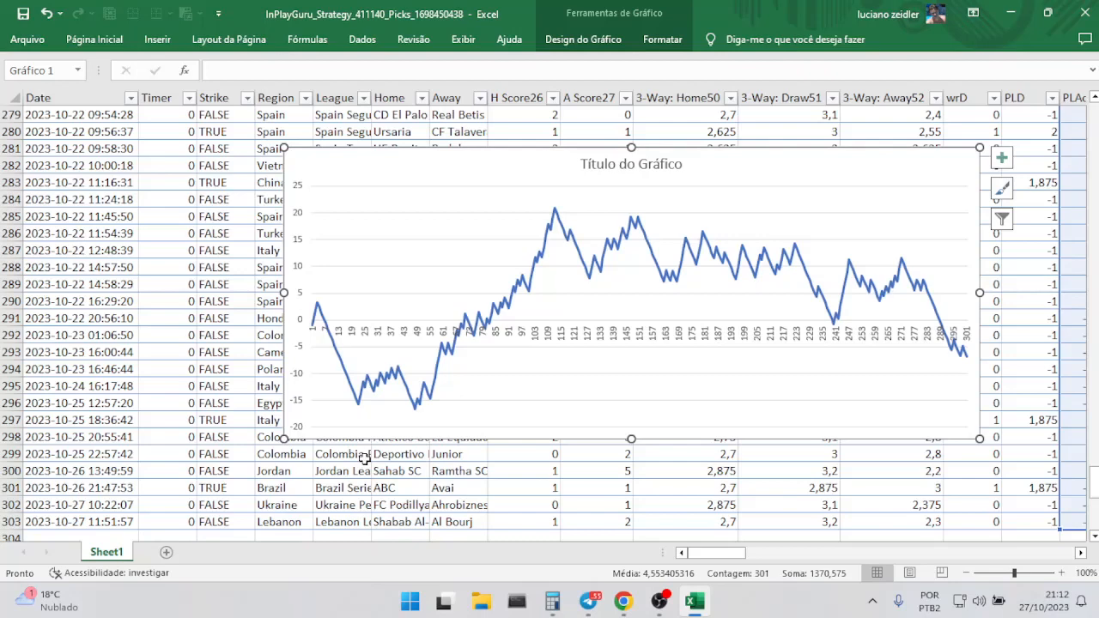
pyautogui.moveTo(687, 609)
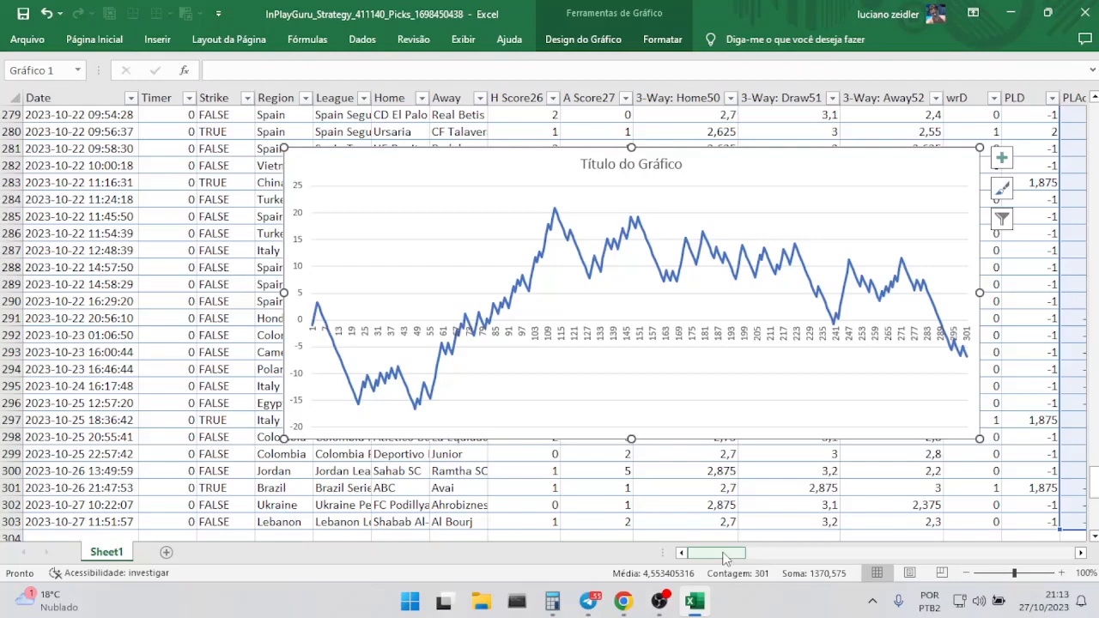
pyautogui.moveTo(726, 558); pyautogui.dragTo(744, 556)
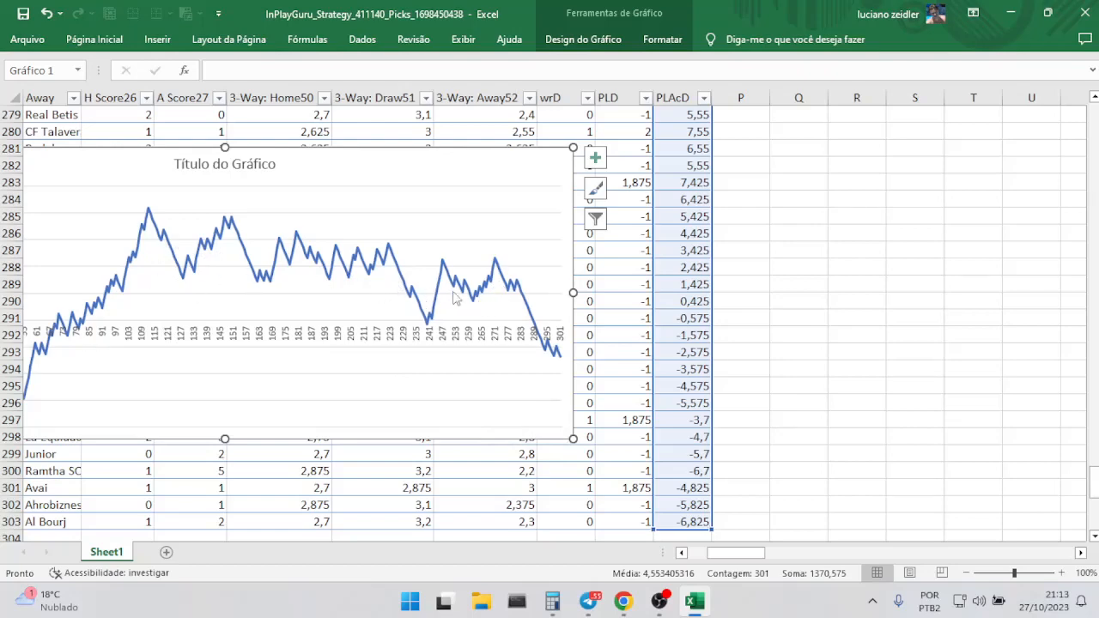
pyautogui.moveTo(757, 555); pyautogui.dragTo(678, 552)
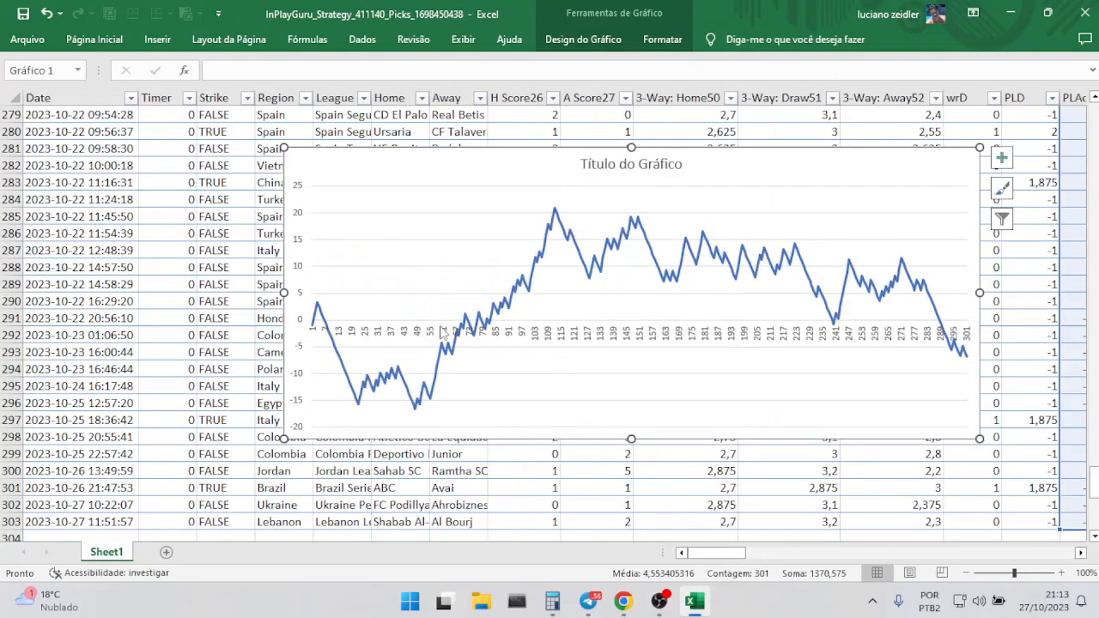